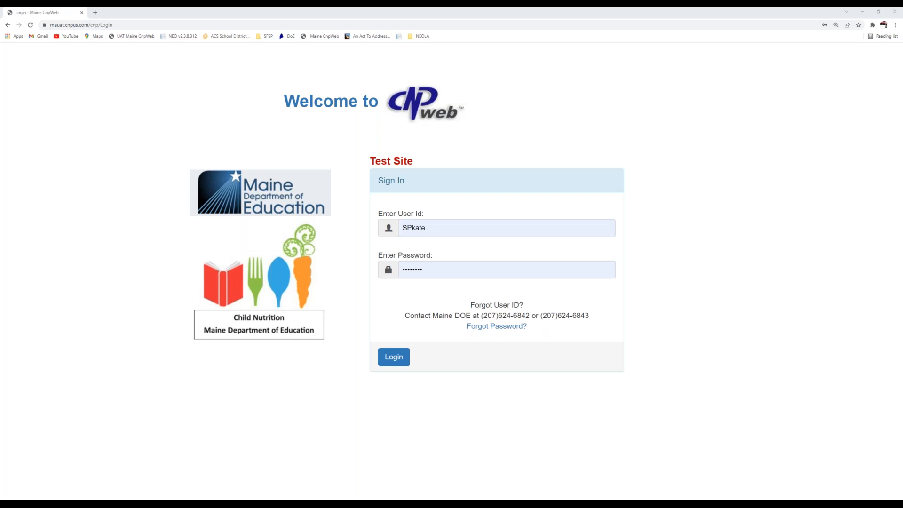
# Sign in with the filled-in credentials and open the Summer Food Service Program (SFSP) for program year 2022.
pyautogui.click(393, 361)
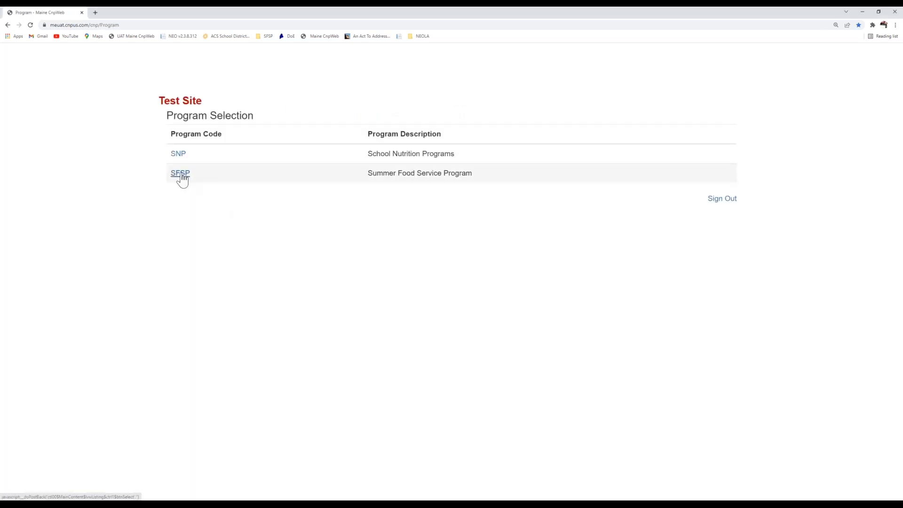
pyautogui.click(180, 181)
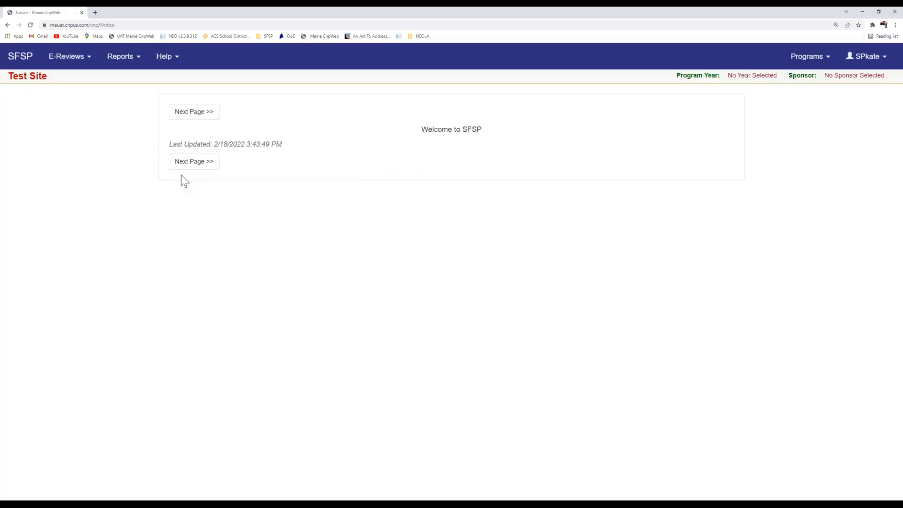
pyautogui.click(16, 60)
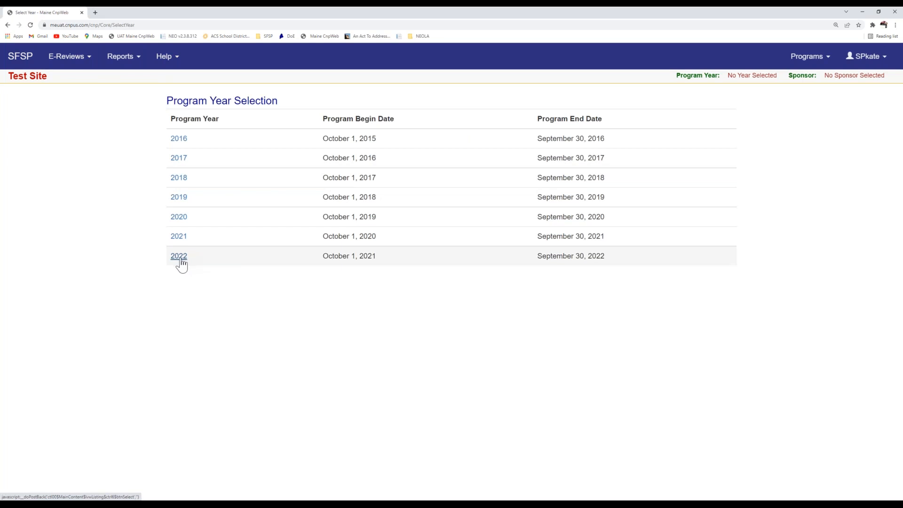
pyautogui.click(179, 258)
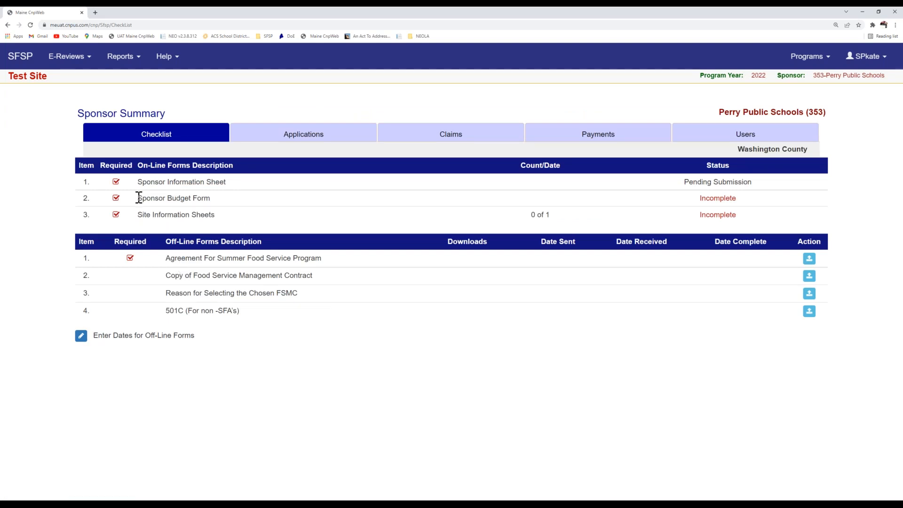
# Start a new Sponsor Budget from the sponsor's applications for Perry Public Schools.
pyautogui.moveTo(204, 204); pyautogui.dragTo(208, 203)
pyautogui.click(280, 144)
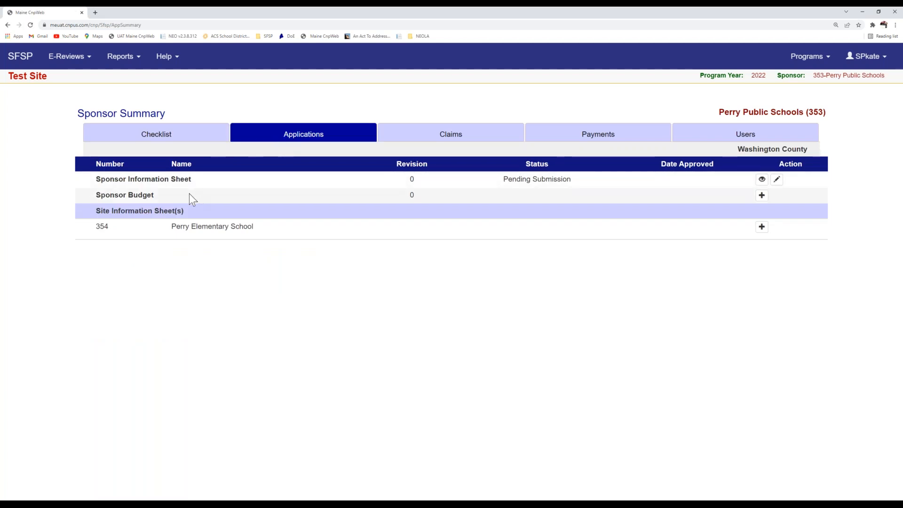
pyautogui.click(763, 197)
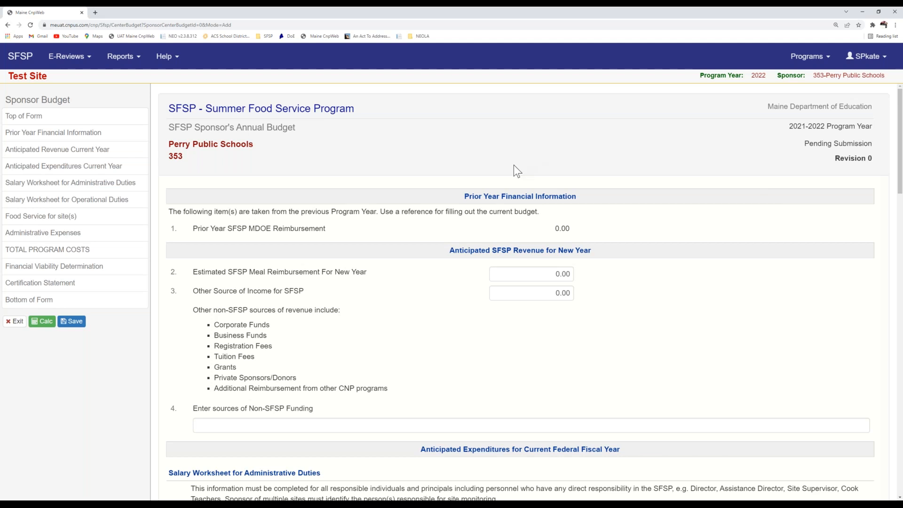
# Set the Estimated SFSP Meal Reimbursement For New Year to 100000.
pyautogui.moveTo(576, 229); pyautogui.dragTo(545, 229)
pyautogui.scroll(-1, 218, 208)
pyautogui.scroll(1, 218, 207)
pyautogui.click(499, 271)
pyautogui.write('100000')
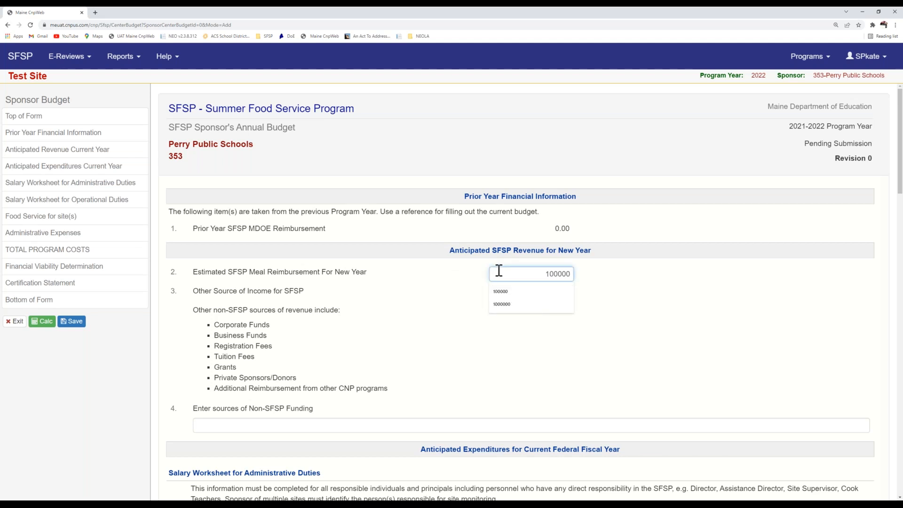
pyautogui.click(705, 312)
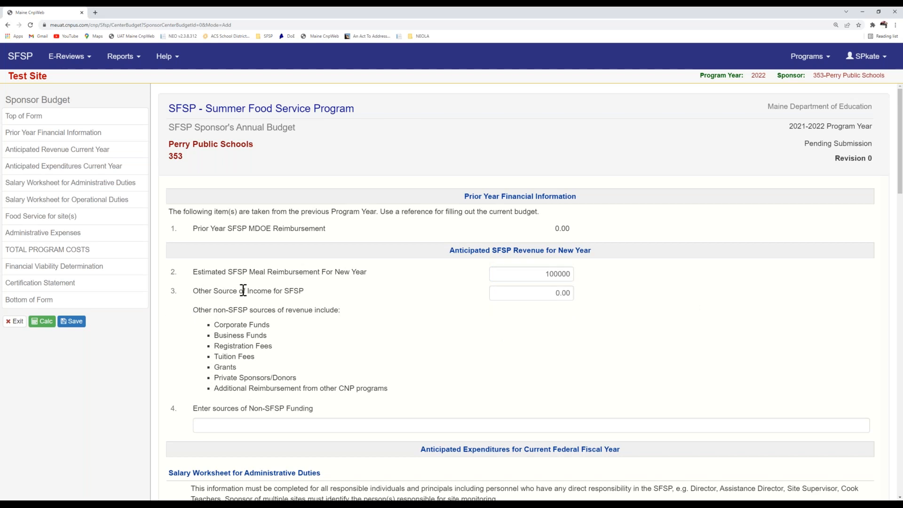
# Set Other Source of Income for SFSP to 500 and give FPFP as the source of non-SFSP funding.
pyautogui.moveTo(285, 292); pyautogui.dragTo(306, 291)
pyautogui.click(529, 292)
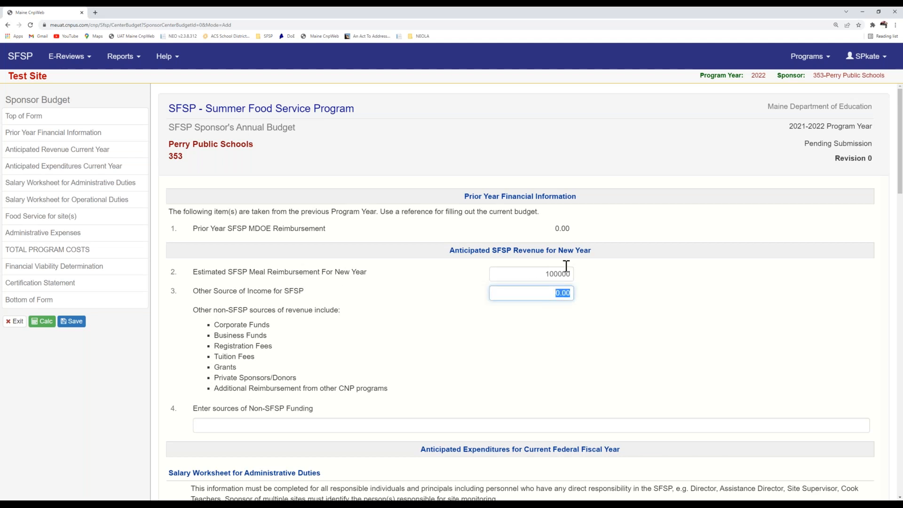
pyautogui.write('500')
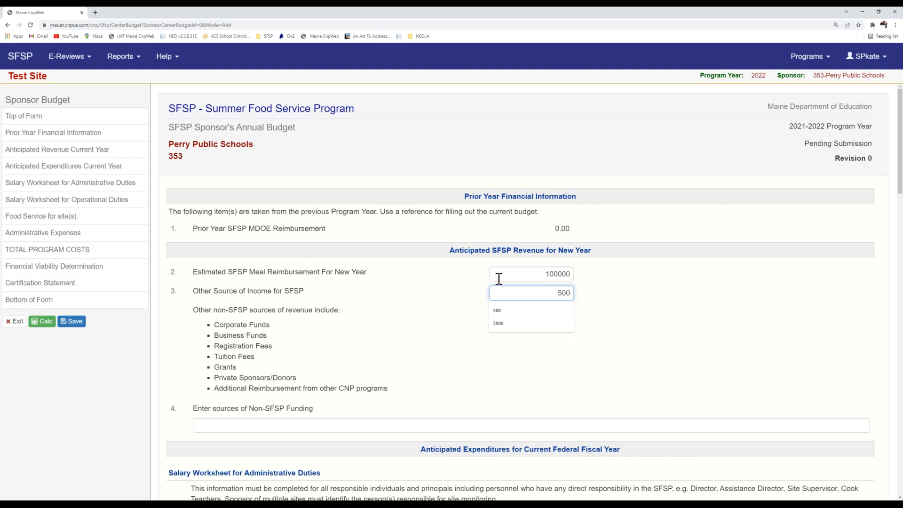
pyautogui.click(456, 278)
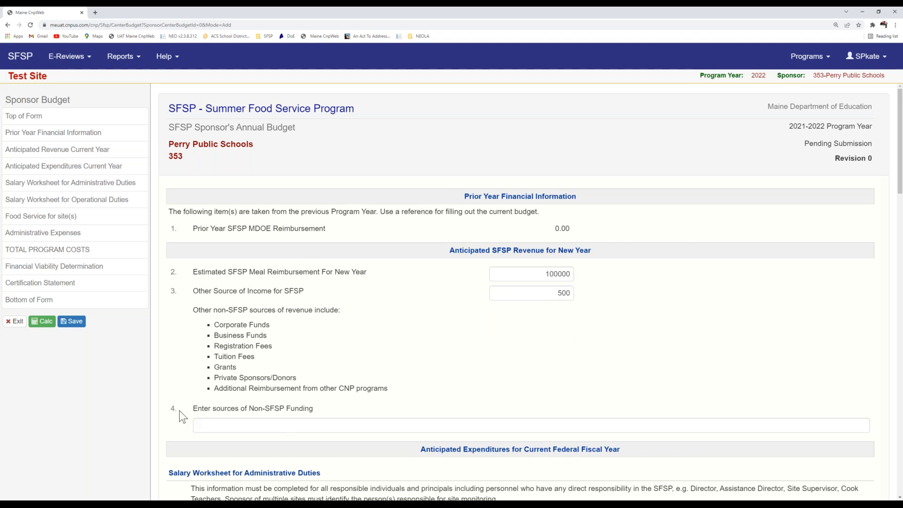
pyautogui.click(304, 426)
pyautogui.click(239, 449)
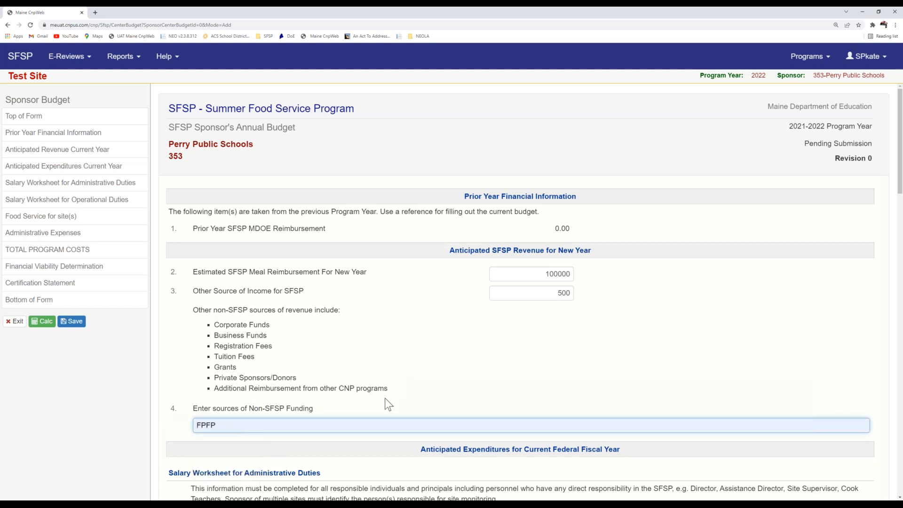
# Fill in administrative duties line A1 with the employee's name, the title Director, the date of birth and the location Central office.
pyautogui.scroll(-3, 389, 390)
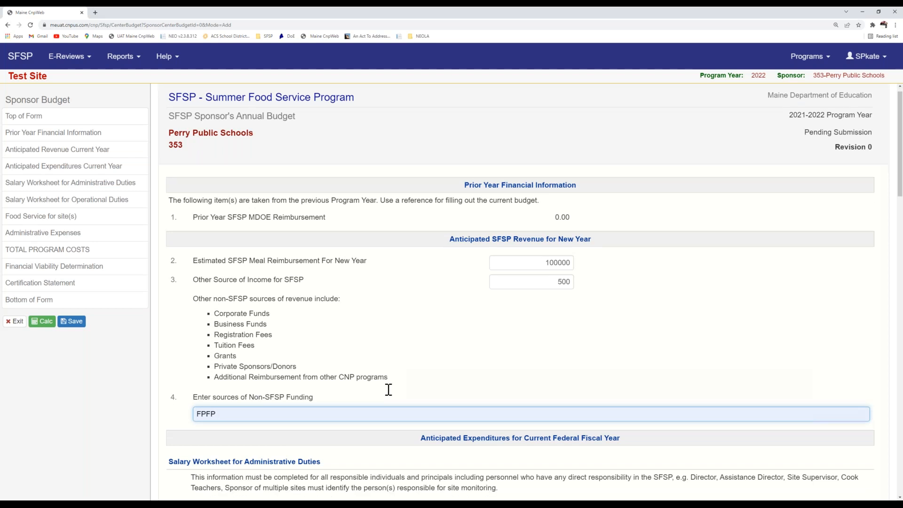
pyautogui.scroll(-2, 388, 390)
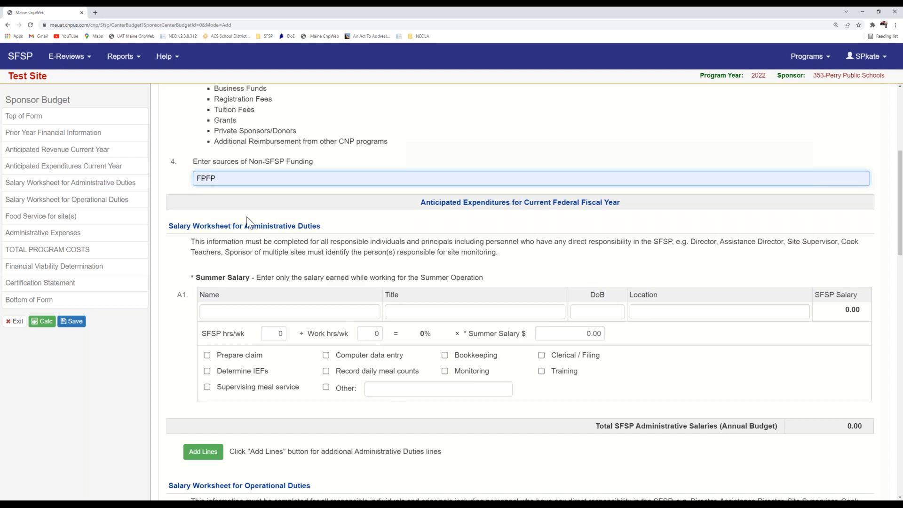
pyautogui.moveTo(244, 225); pyautogui.dragTo(332, 221)
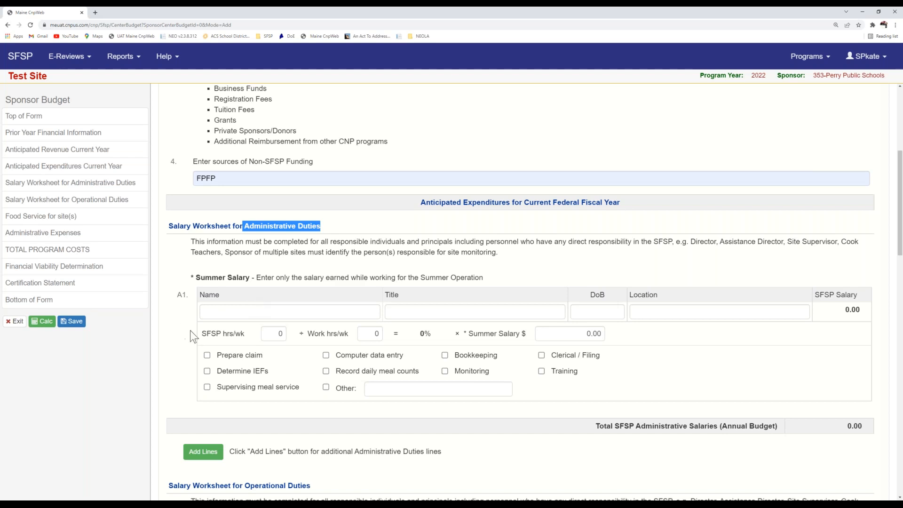
pyautogui.click(218, 313)
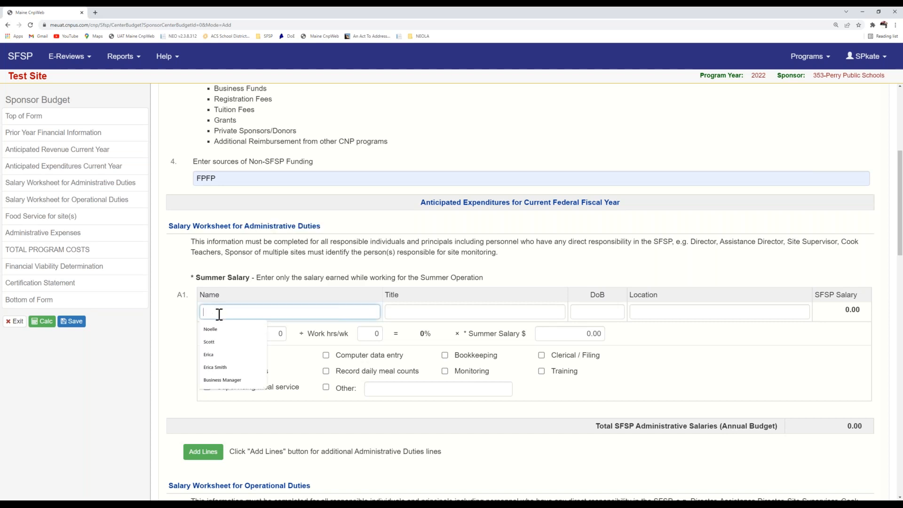
pyautogui.write('Scott')
pyautogui.scroll(-1, 382, 324)
pyautogui.click(415, 275)
pyautogui.click(404, 319)
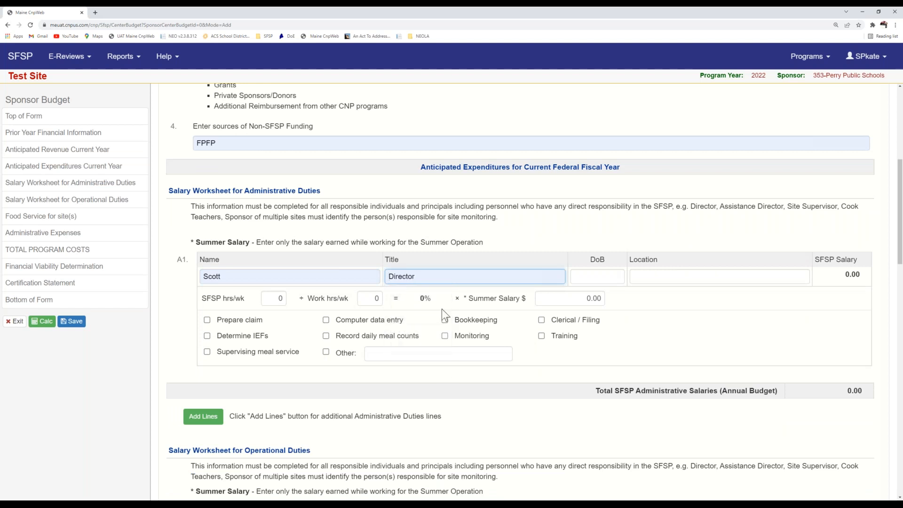
pyautogui.click(613, 279)
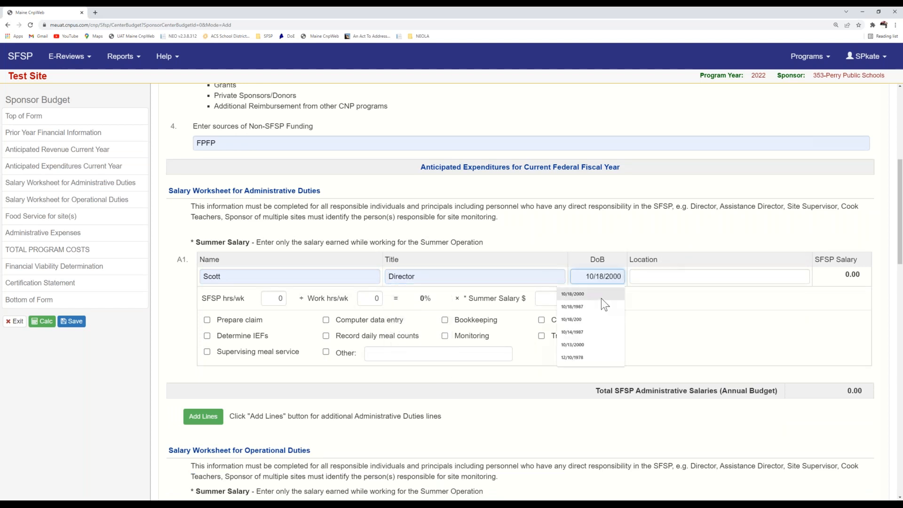
pyautogui.click(590, 330)
pyautogui.click(694, 276)
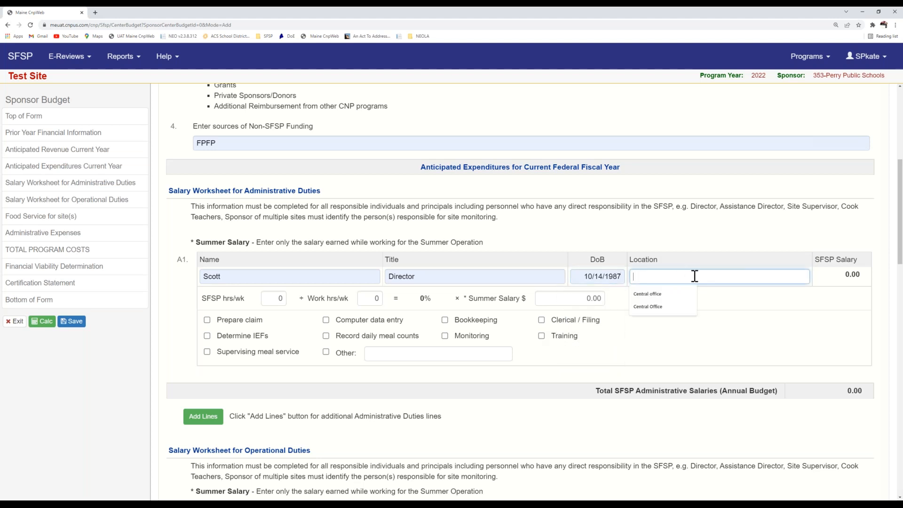
pyautogui.click(657, 294)
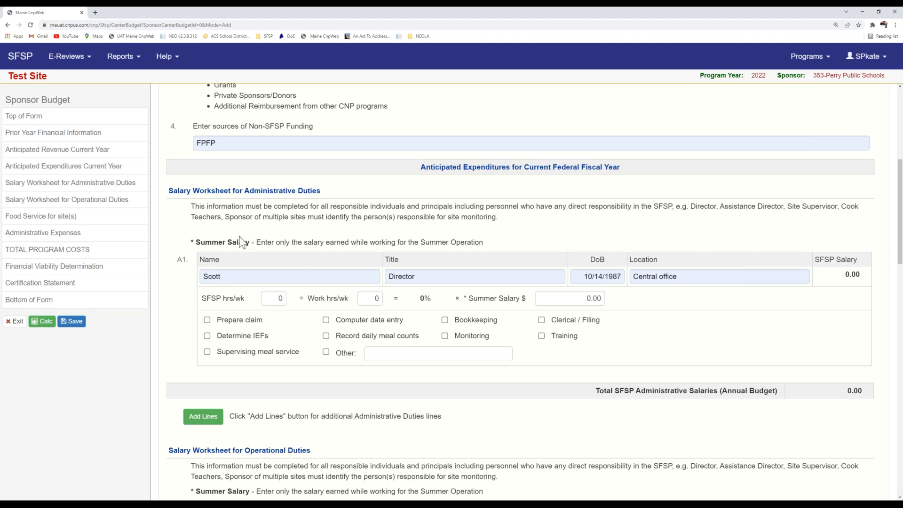
# Set line A1's SFSP hours per week to 16 and work hours per week to 160.
pyautogui.click(270, 296)
pyautogui.write('16')
pyautogui.click(306, 324)
pyautogui.scroll(1, 287, 301)
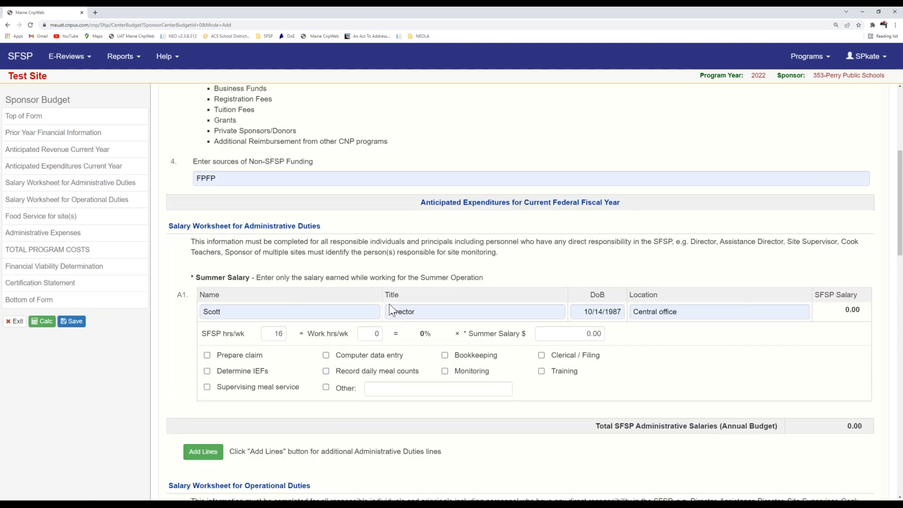
pyautogui.click(373, 334)
pyautogui.write('160')
pyautogui.click(659, 323)
# Set line A1's summer salary to 2880, then recalculate the budget and check the line's SFSP salary.
pyautogui.click(551, 332)
pyautogui.press('BackSpace')
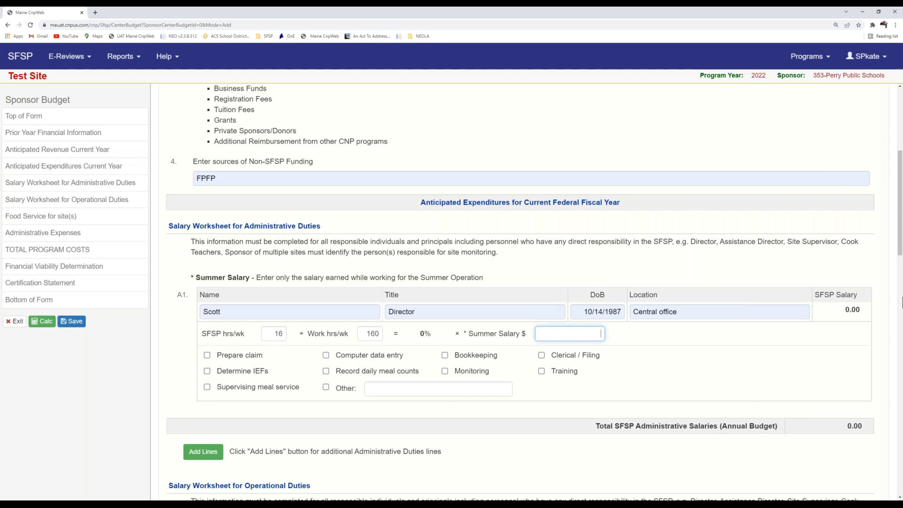
pyautogui.write('2')
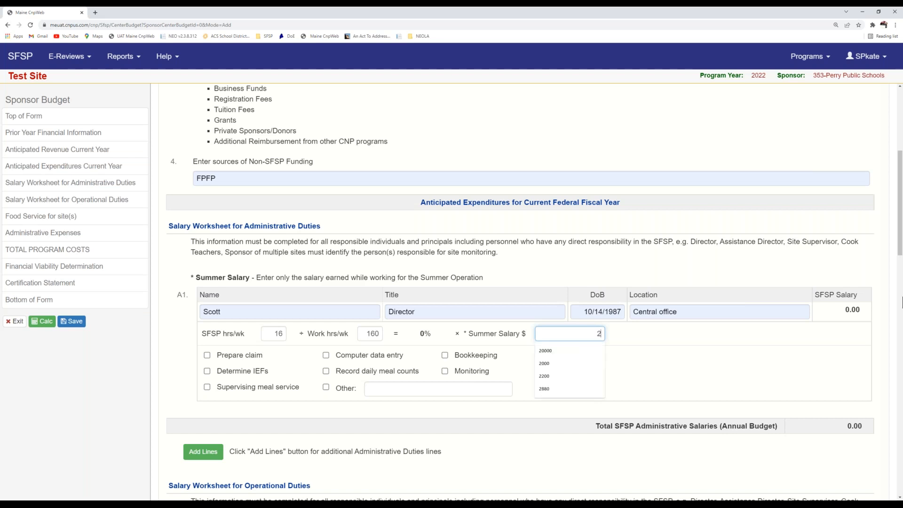
pyautogui.write('880')
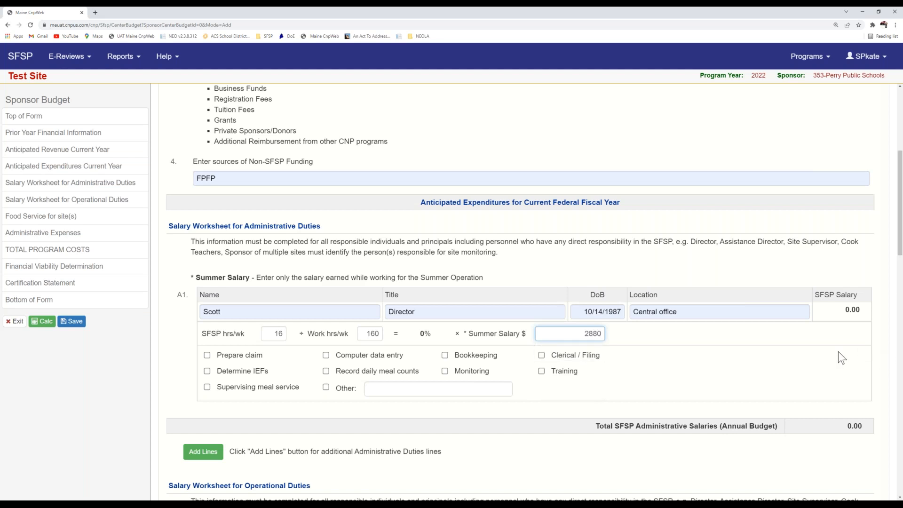
pyautogui.click(760, 346)
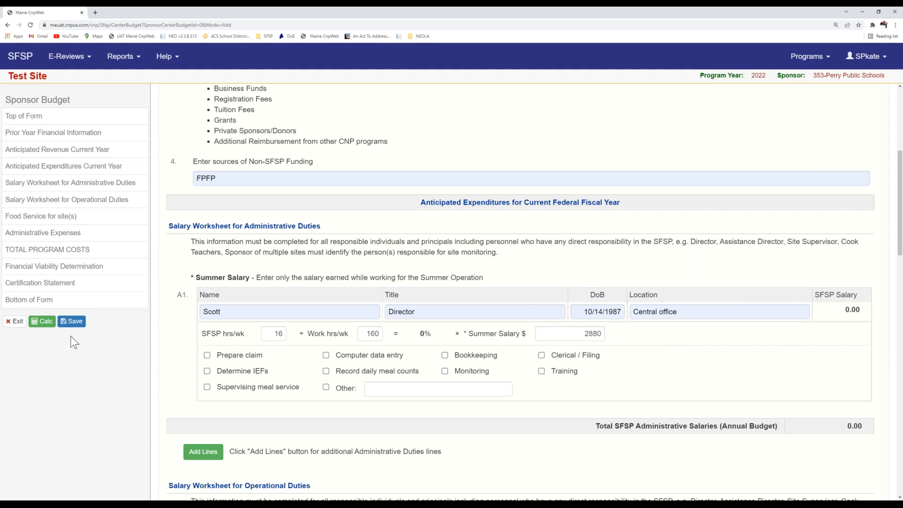
pyautogui.click(42, 330)
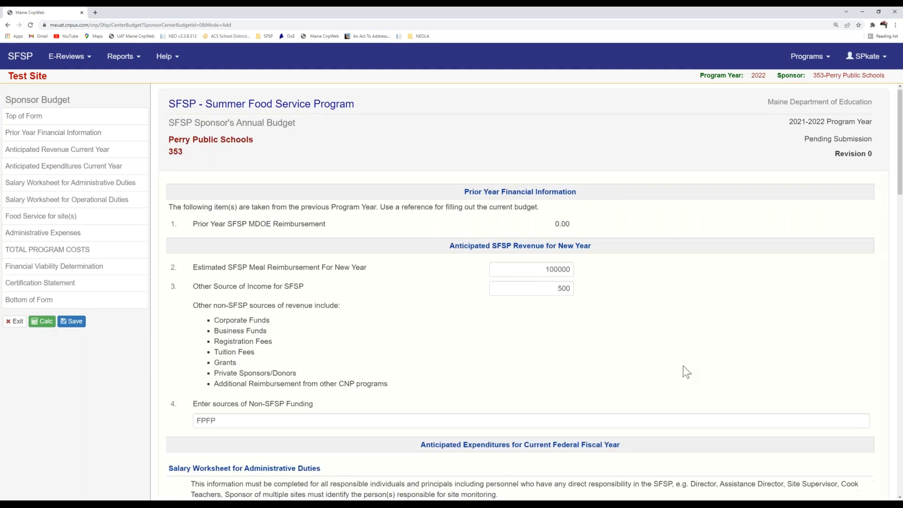
pyautogui.scroll(-1, 683, 367)
pyautogui.scroll(-5, 684, 366)
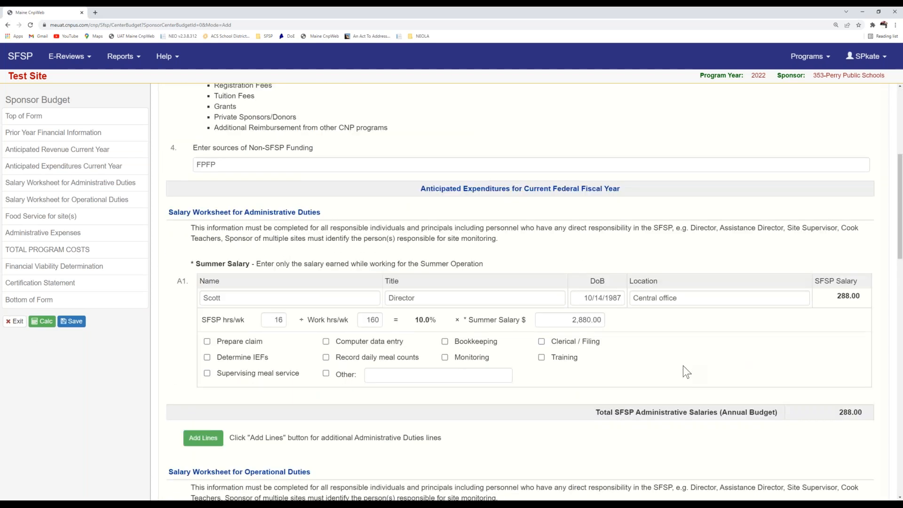
pyautogui.moveTo(862, 276); pyautogui.dragTo(732, 275)
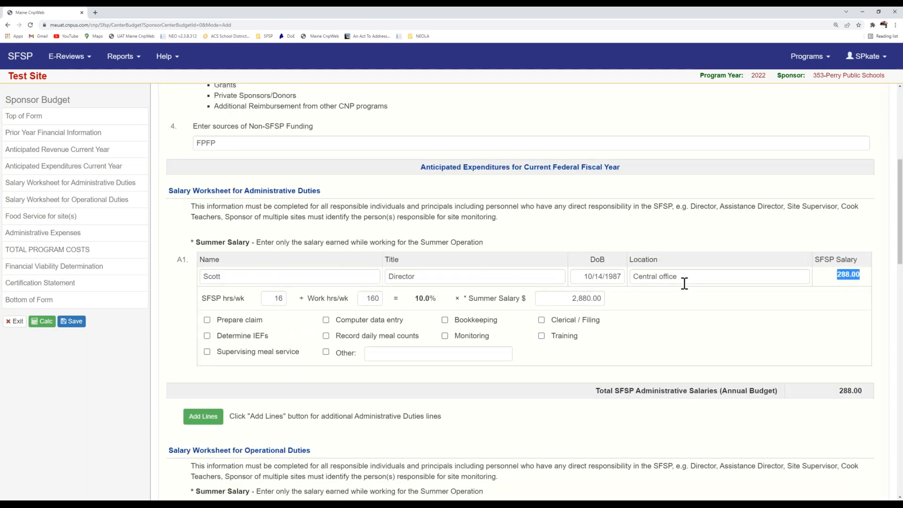
pyautogui.click(272, 298)
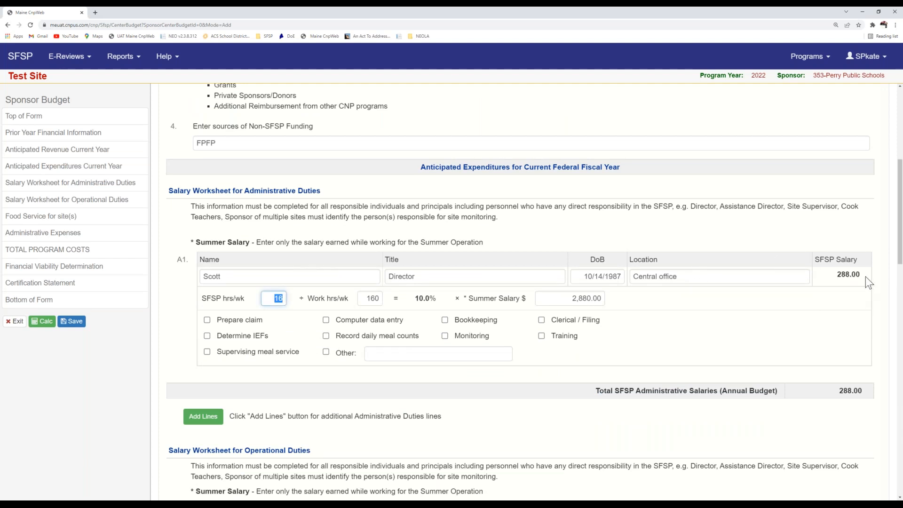
pyautogui.moveTo(833, 276); pyautogui.dragTo(866, 277)
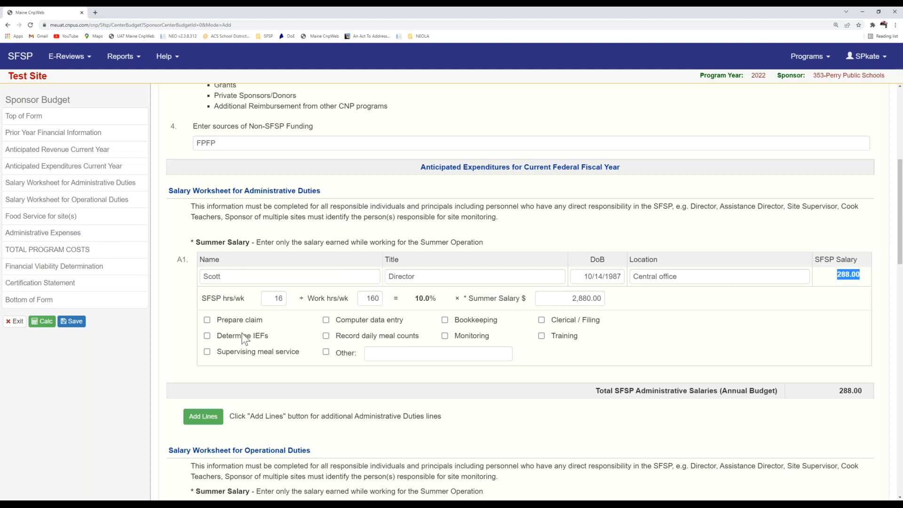
# Mark Prepare claim, Computer data entry, Bookkeeping and Record daily meal counts as the administrative duties on line A1.
pyautogui.click(208, 321)
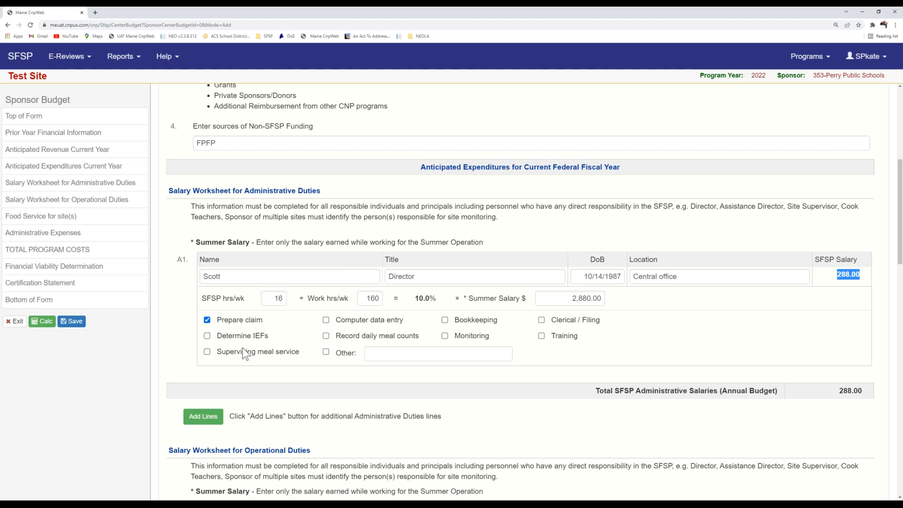
pyautogui.click(326, 321)
pyautogui.click(445, 321)
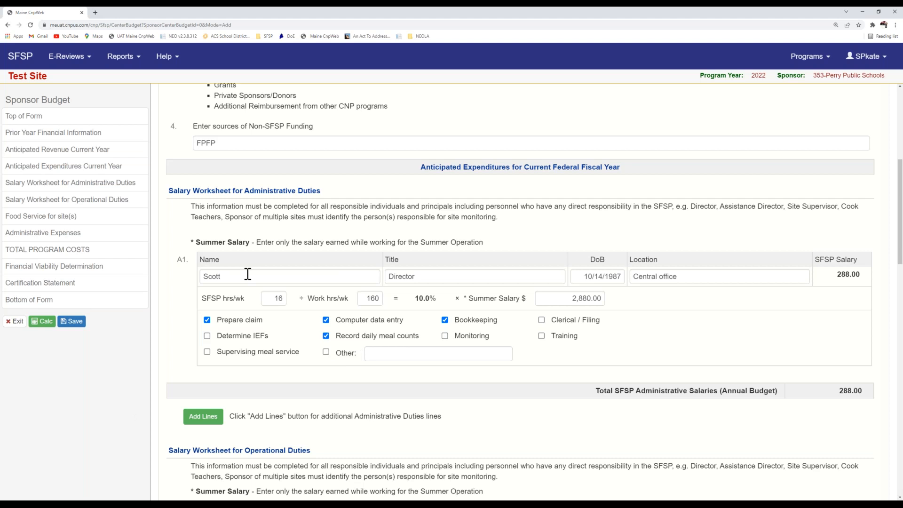
pyautogui.scroll(-1, 292, 279)
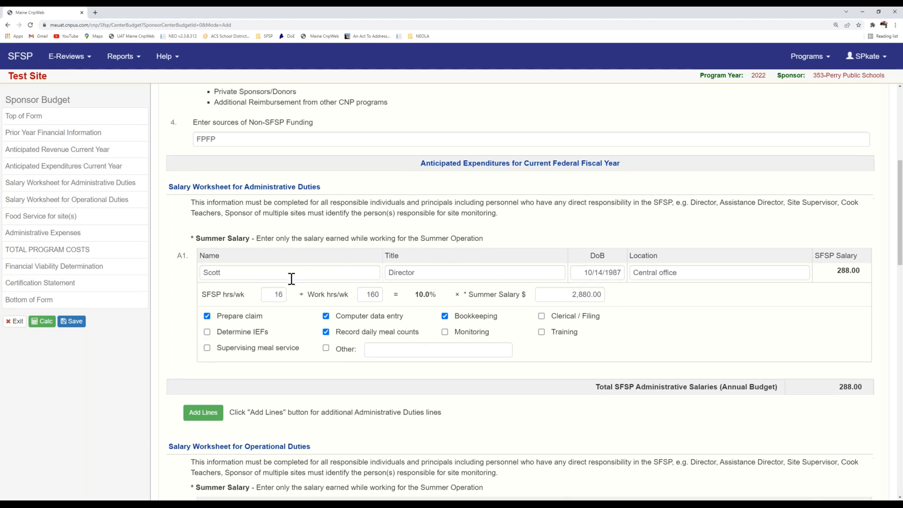
pyautogui.scroll(-1, 292, 279)
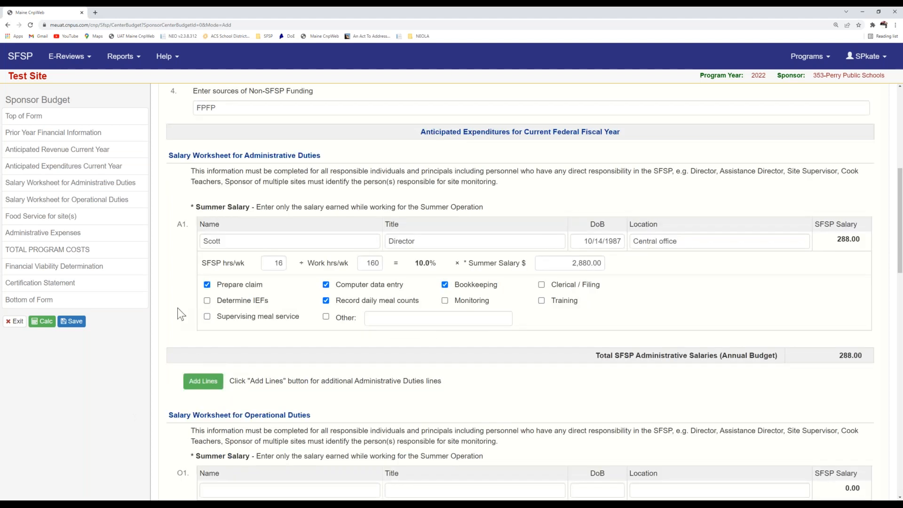
pyautogui.scroll(-1, 178, 310)
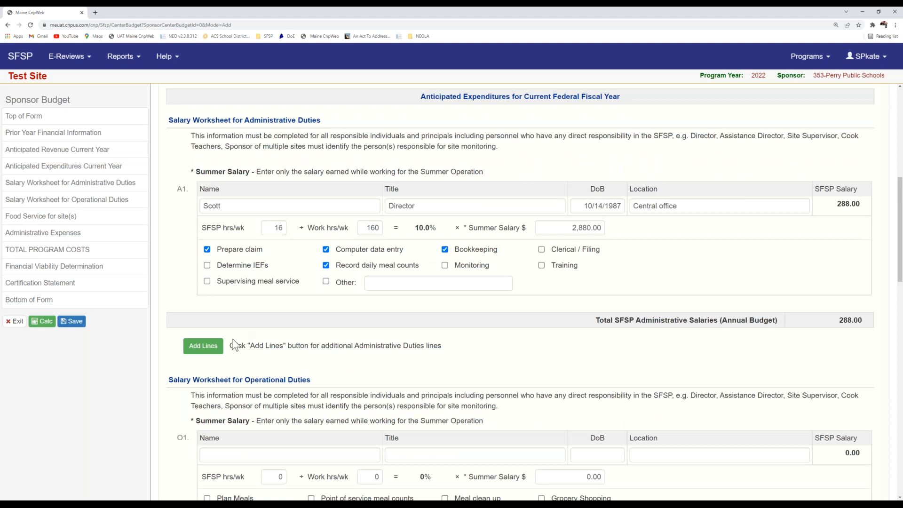
# Start line O1 of the Salary Worksheet for Operational Duties with the employee's name and the title Kitchen manager.
pyautogui.click(214, 352)
pyautogui.scroll(-3, 218, 216)
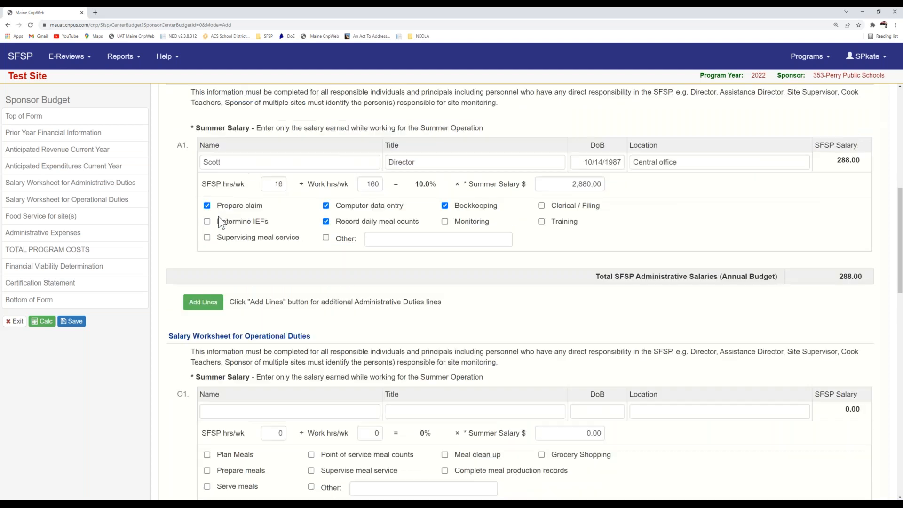
pyautogui.scroll(-1, 219, 216)
pyautogui.moveTo(246, 204); pyautogui.dragTo(326, 203)
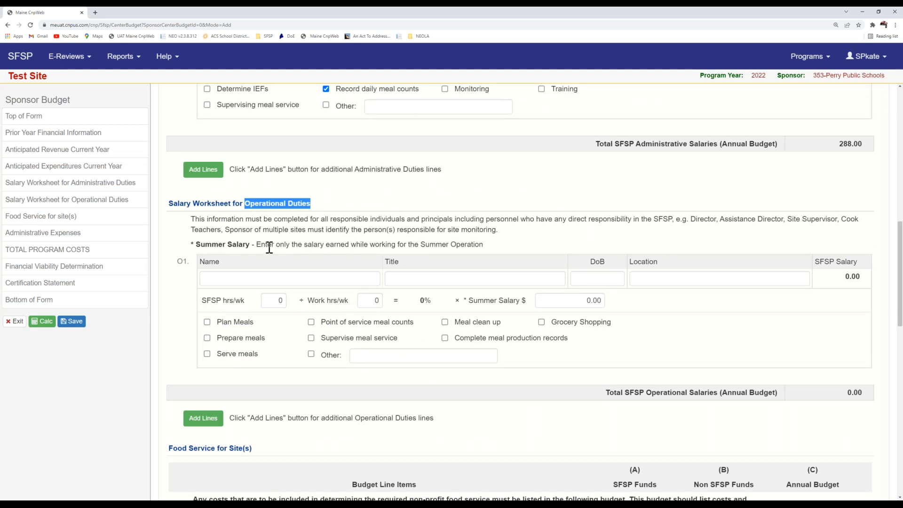
pyautogui.click(248, 280)
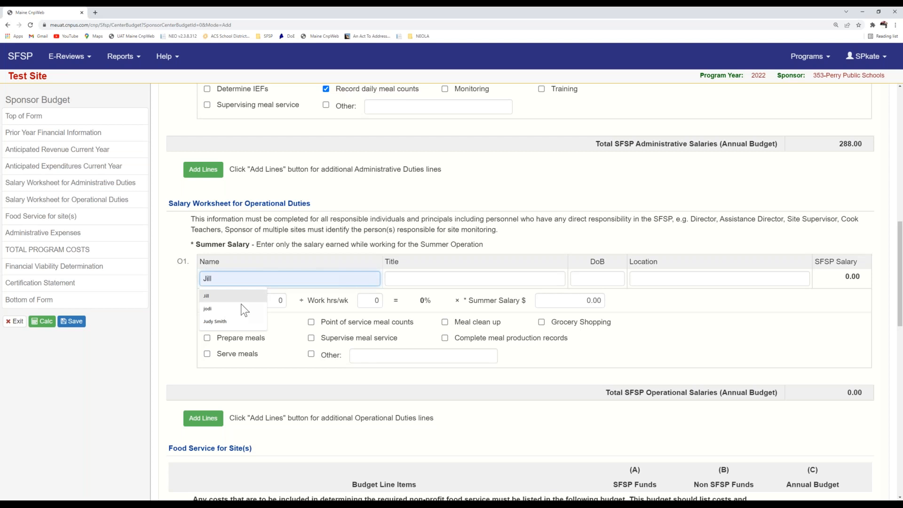
pyautogui.click(235, 324)
pyautogui.click(429, 277)
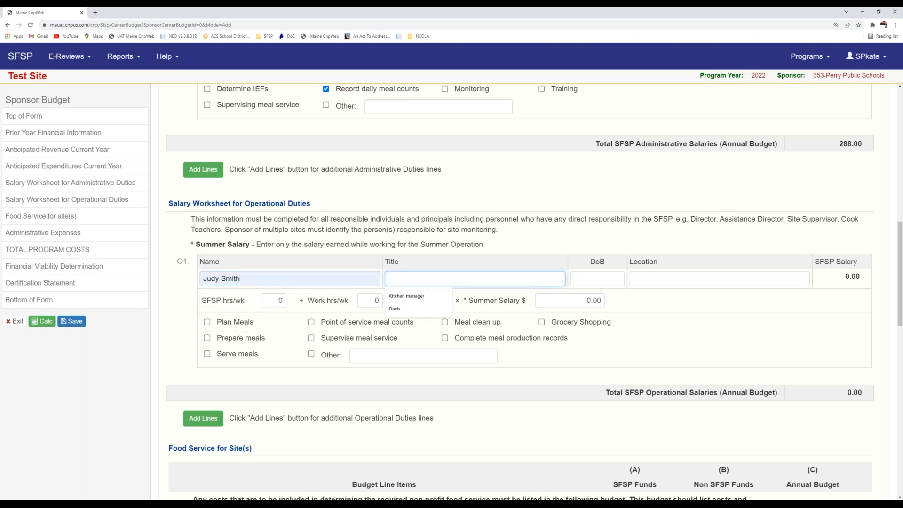
pyautogui.scroll(-1, 430, 278)
pyautogui.click(423, 293)
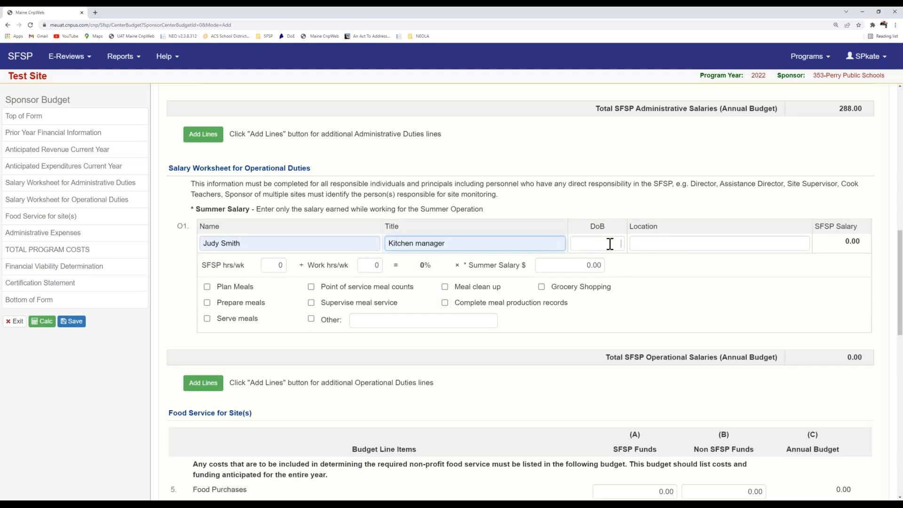
# Enter the employee's date of birth and the location kitchen on operational duties line O1.
pyautogui.click(611, 244)
pyautogui.click(597, 261)
pyautogui.click(679, 244)
pyautogui.click(667, 262)
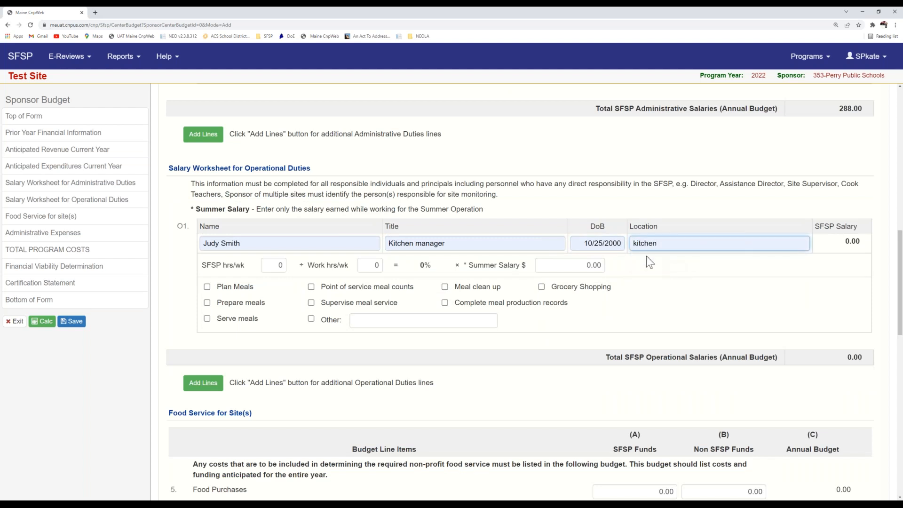
# Set line O1's SFSP hours per week and work hours per week to 160 each, and its summer salary to 2880.
pyautogui.click(279, 266)
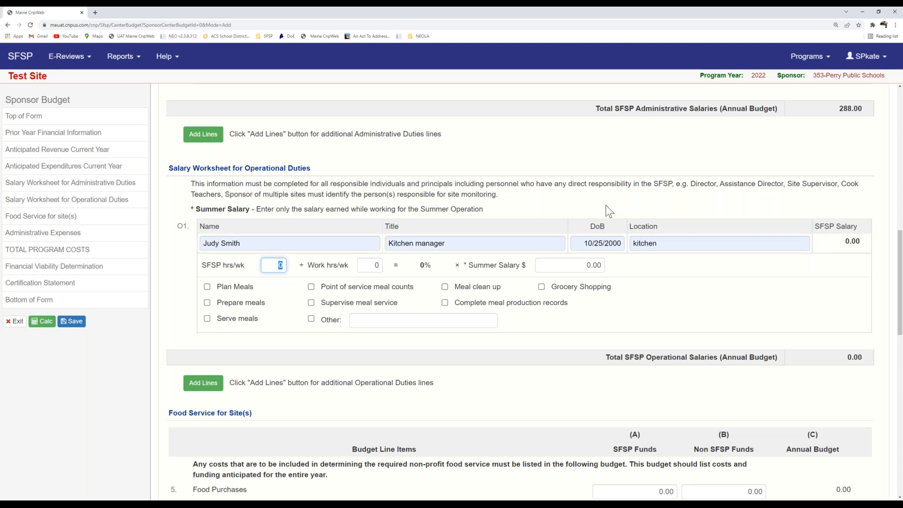
pyautogui.write('160')
pyautogui.click(376, 266)
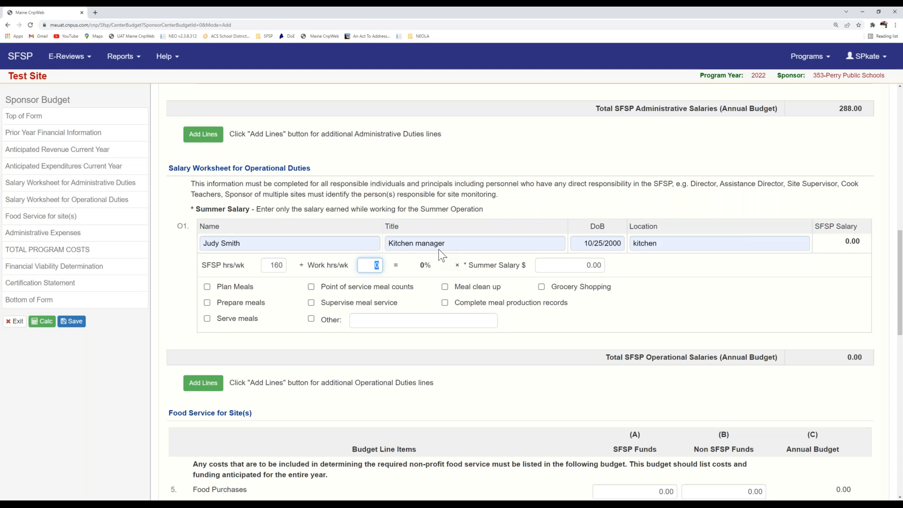
pyautogui.write('160')
pyautogui.click(694, 274)
pyautogui.click(572, 271)
pyautogui.write('88')
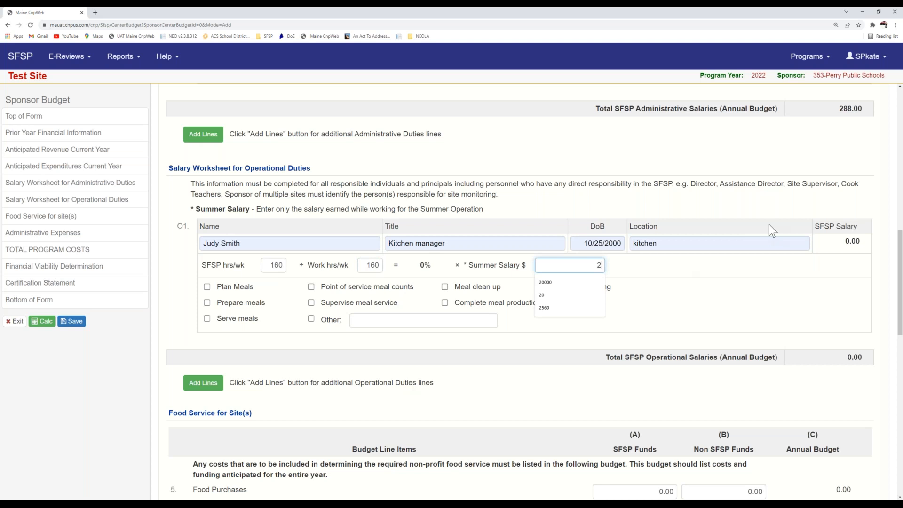
pyautogui.write('0')
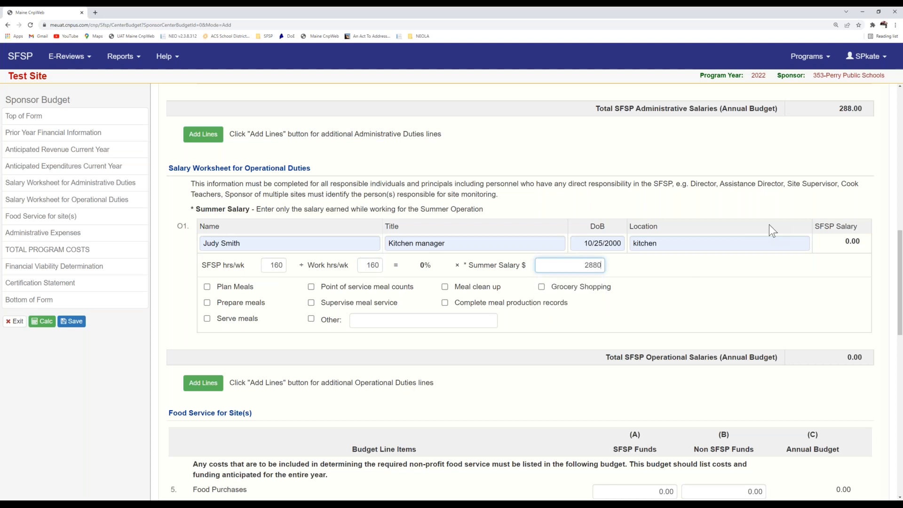
pyautogui.click(685, 289)
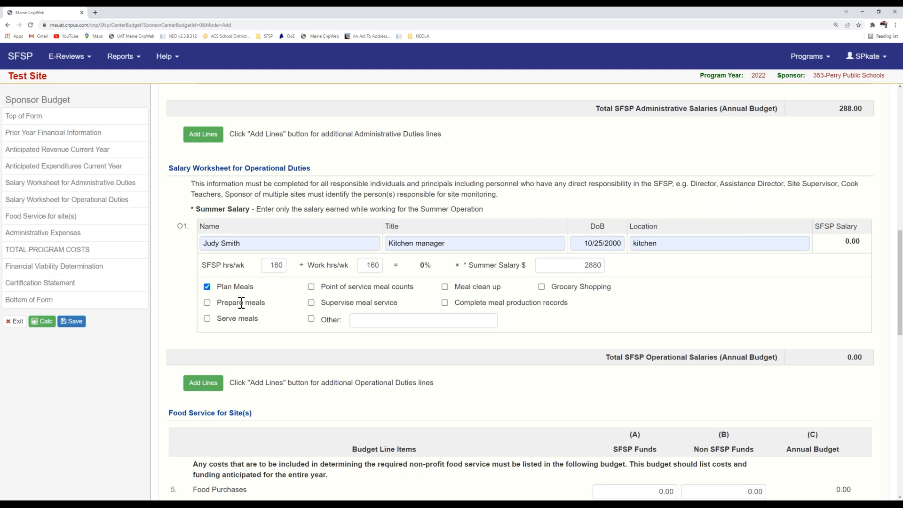
# Mark Plan Meals, Prepare meals, Serve meals, Point of service meal counts and Supervise meal service as the operational duties on line O1.
pyautogui.click(207, 319)
pyautogui.click(208, 302)
pyautogui.click(311, 287)
pyautogui.click(311, 302)
# Recalculate the budget and check line O1's SFSP salary in the operational duties worksheet.
pyautogui.click(48, 325)
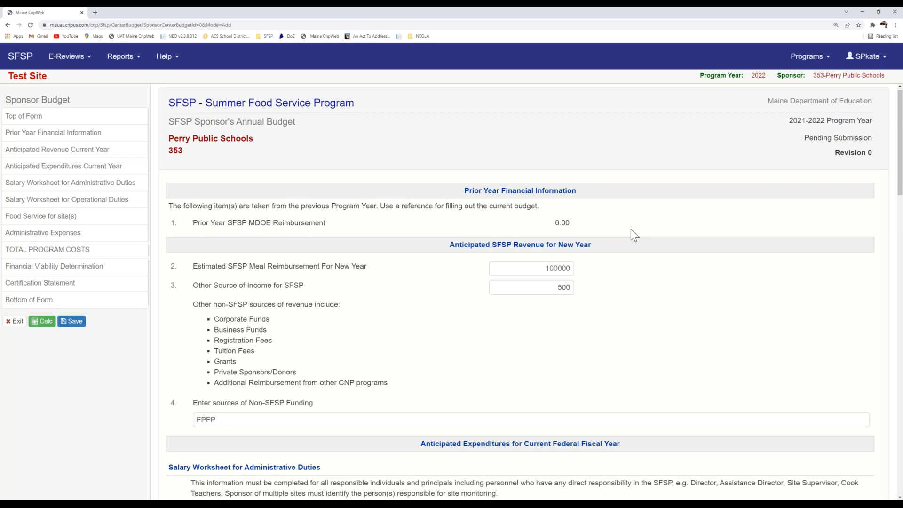
pyautogui.scroll(-6, 631, 230)
pyautogui.scroll(-6, 631, 229)
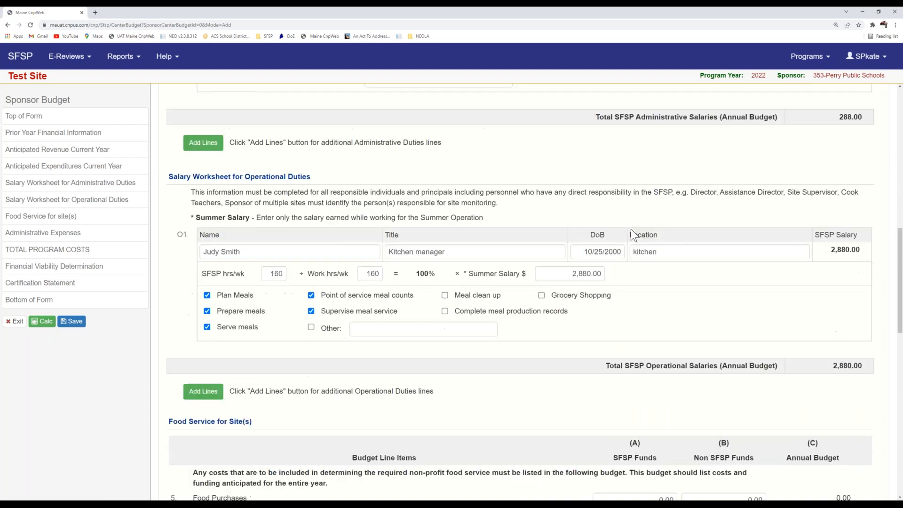
pyautogui.moveTo(835, 234); pyautogui.dragTo(816, 223)
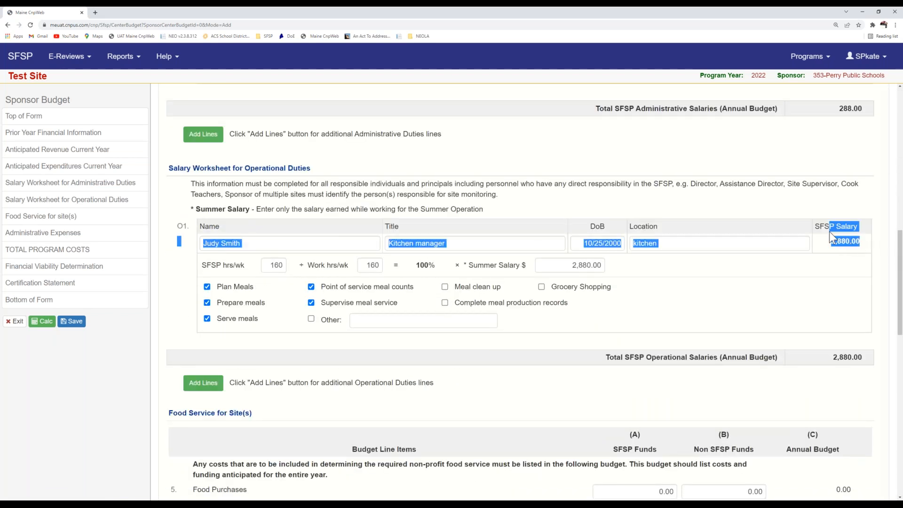
pyautogui.click(669, 281)
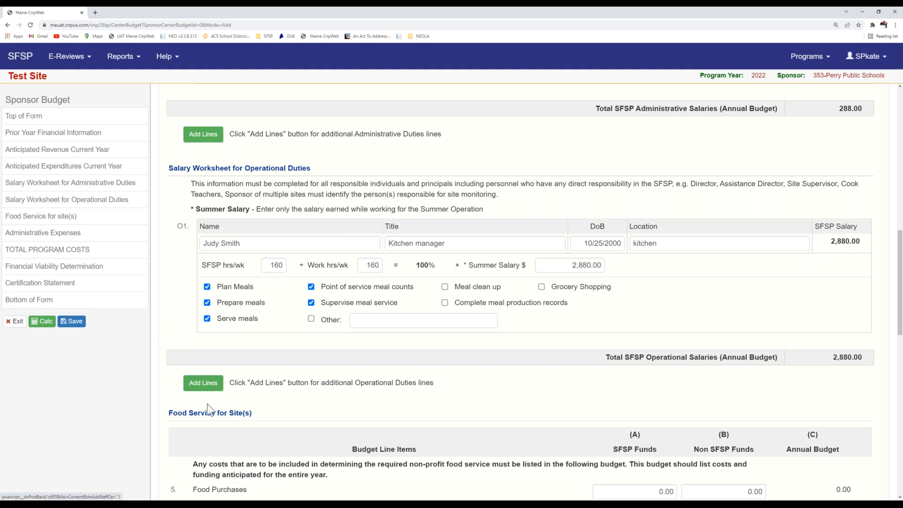
pyautogui.click(191, 386)
# Set the SFSP Funds for Food Purchases to 10000 in the Food Service for Site(s) section.
pyautogui.scroll(-5, 191, 385)
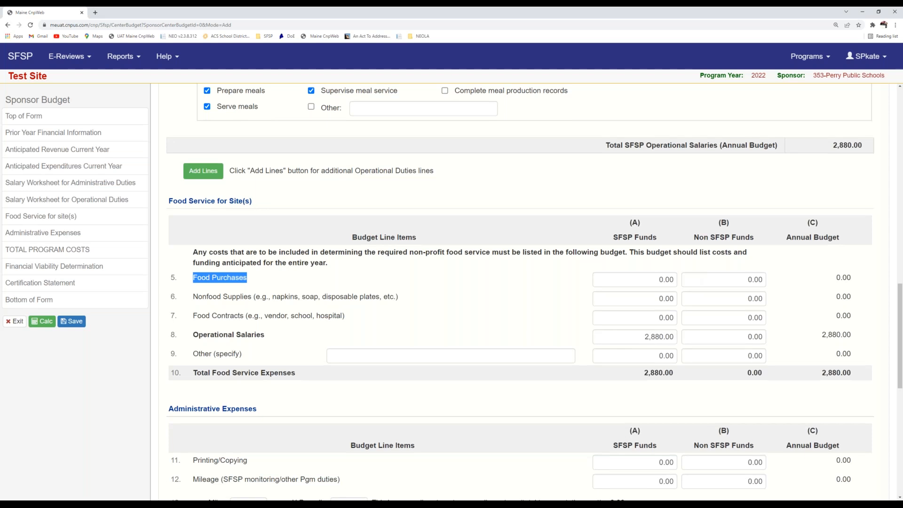
pyautogui.press('Tab')
pyautogui.write('10000')
pyautogui.click(493, 251)
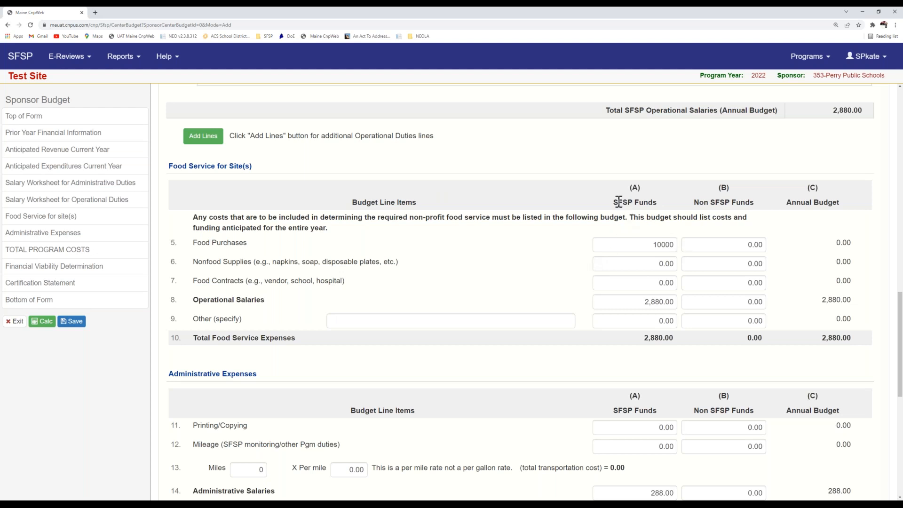
# Budget Nonfood Supplies with 500 in Non SFSP Funds and 2000 in SFSP Funds.
pyautogui.moveTo(613, 202); pyautogui.dragTo(658, 204)
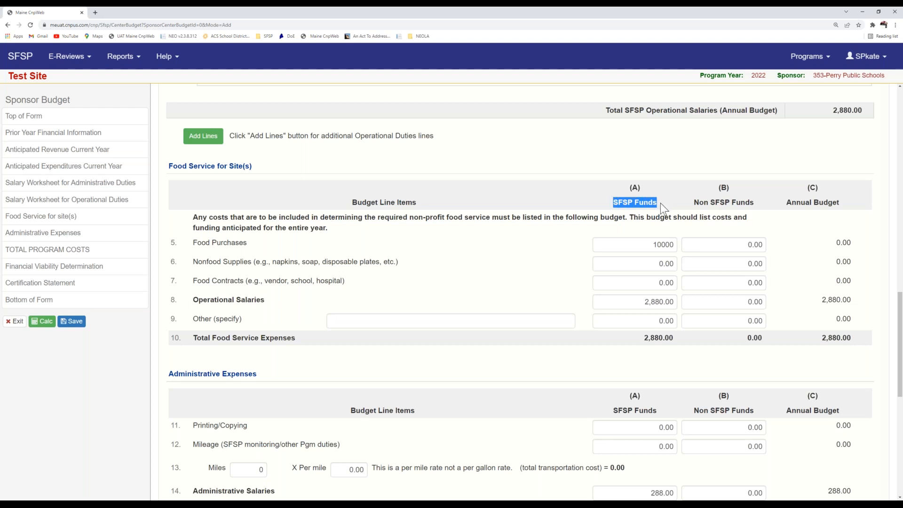
pyautogui.moveTo(695, 203); pyautogui.dragTo(750, 202)
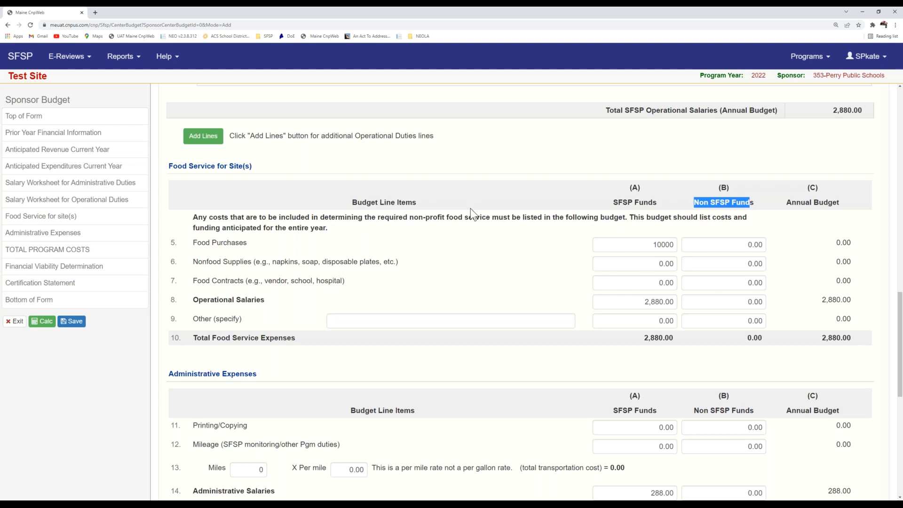
pyautogui.scroll(1, 744, 207)
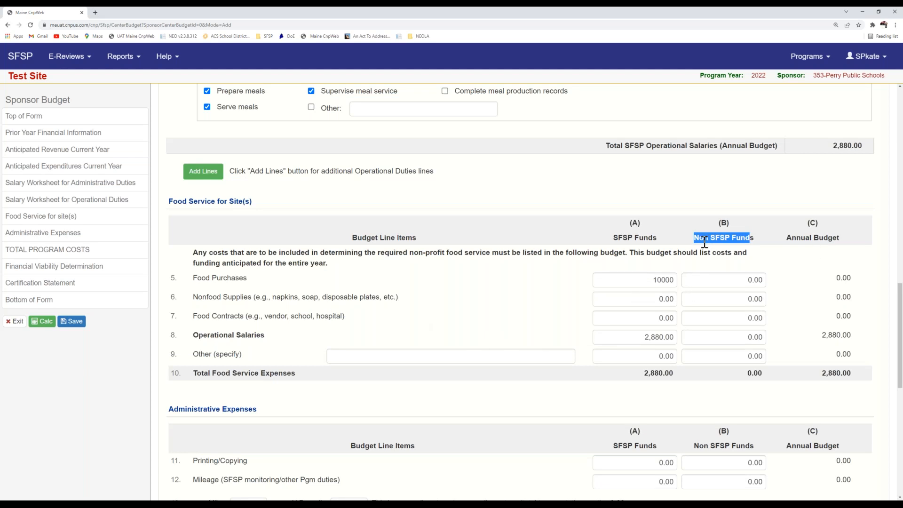
pyautogui.click(754, 300)
pyautogui.write('500')
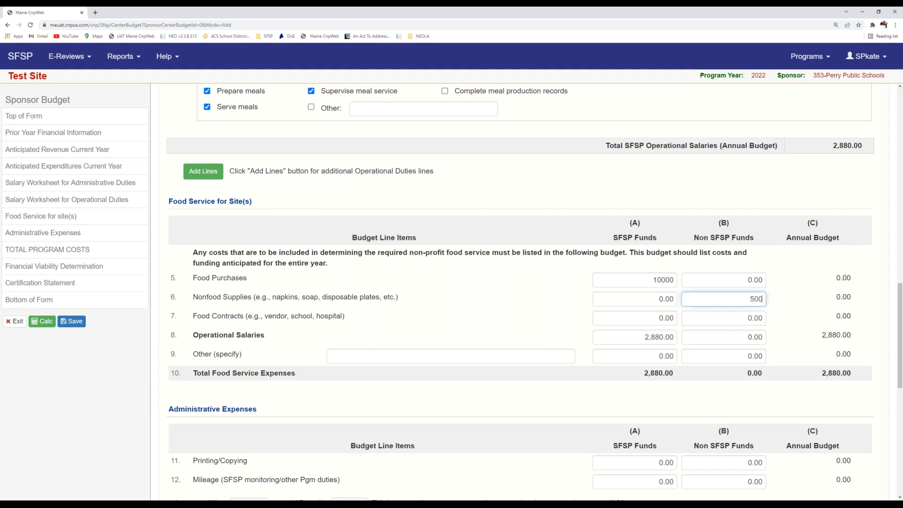
pyautogui.click(439, 293)
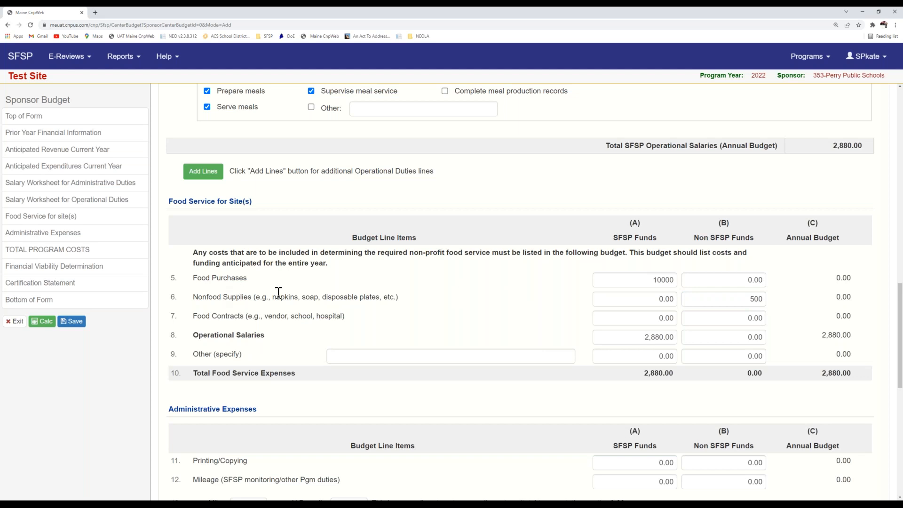
pyautogui.click(659, 297)
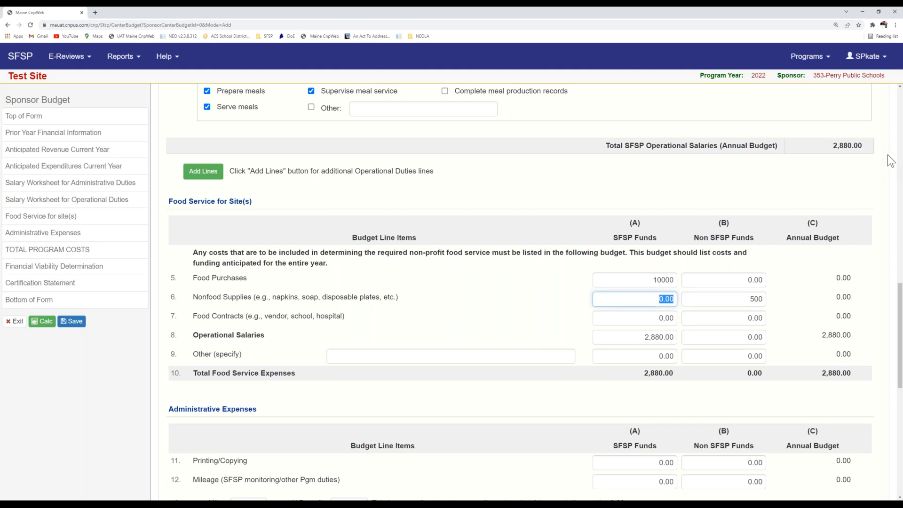
pyautogui.write('2000')
pyautogui.click(475, 297)
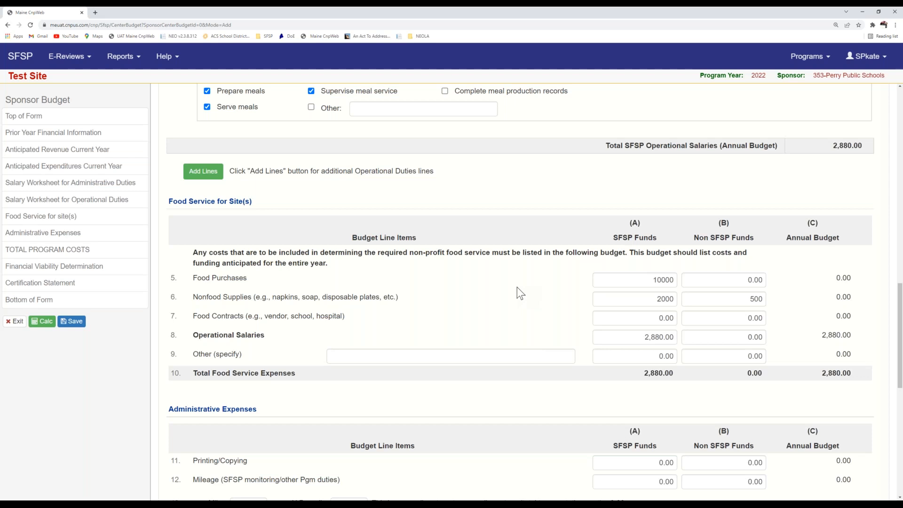
# Review the Operational Salaries and Other lines of the food service section, continuing on to the administrative expenses.
pyautogui.scroll(-1, 683, 322)
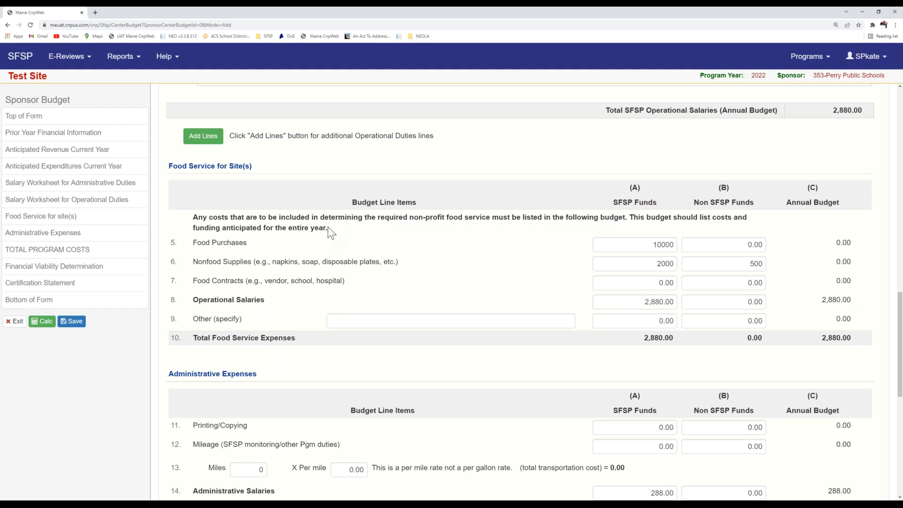
pyautogui.click(629, 301)
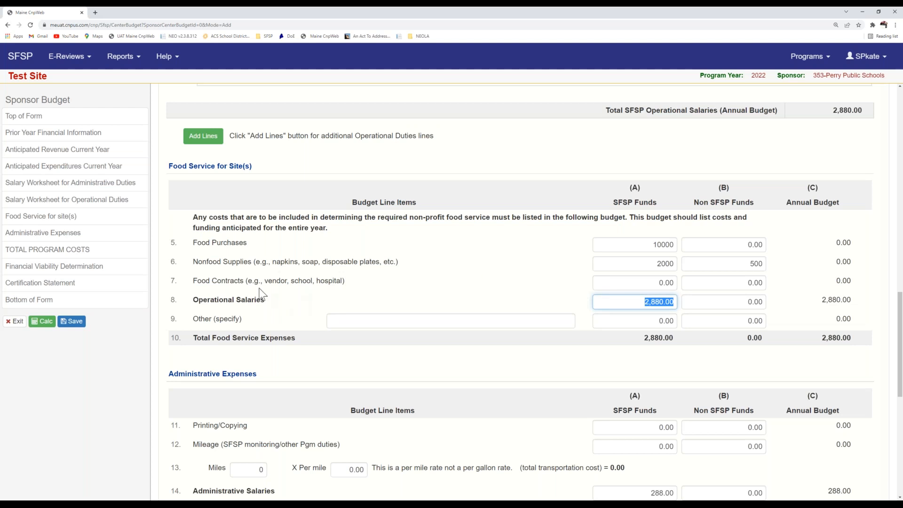
pyautogui.scroll(-1, 254, 288)
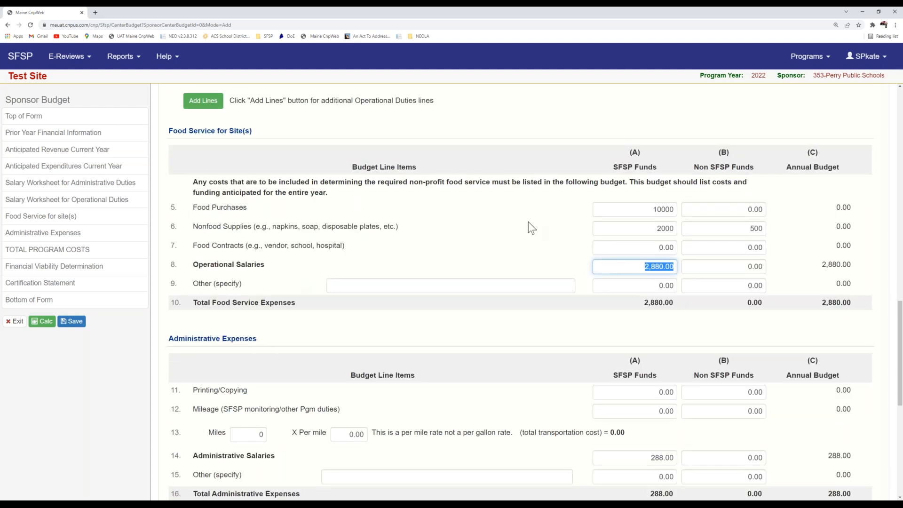
pyautogui.scroll(-2, 529, 222)
pyautogui.click(528, 221)
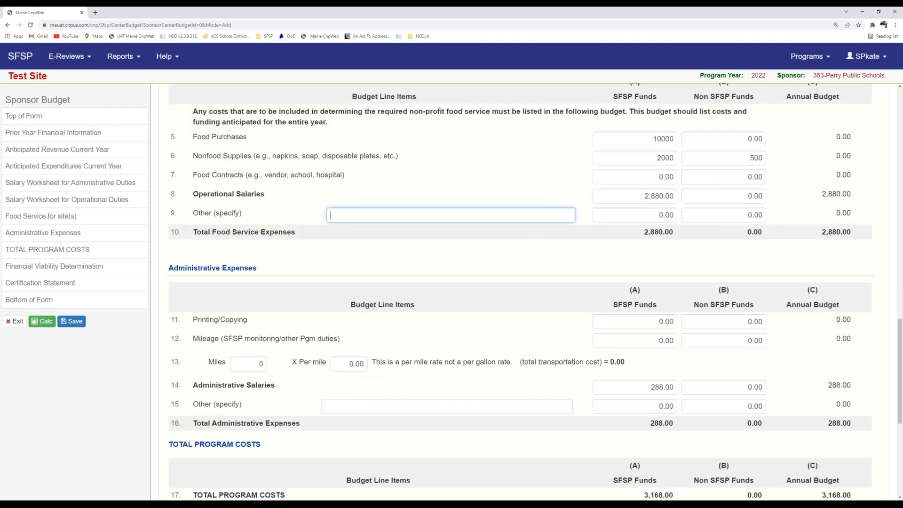
pyautogui.scroll(-1, 475, 207)
pyautogui.scroll(-3, 475, 207)
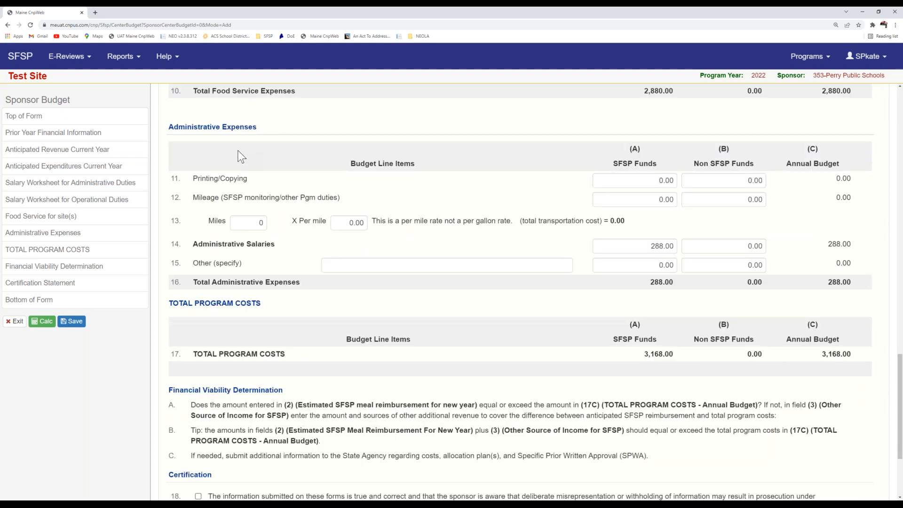
# Set the SFSP Funds for Printing/Copying to 500 under Administrative Expenses.
pyautogui.scroll(1, 227, 151)
pyautogui.click(655, 216)
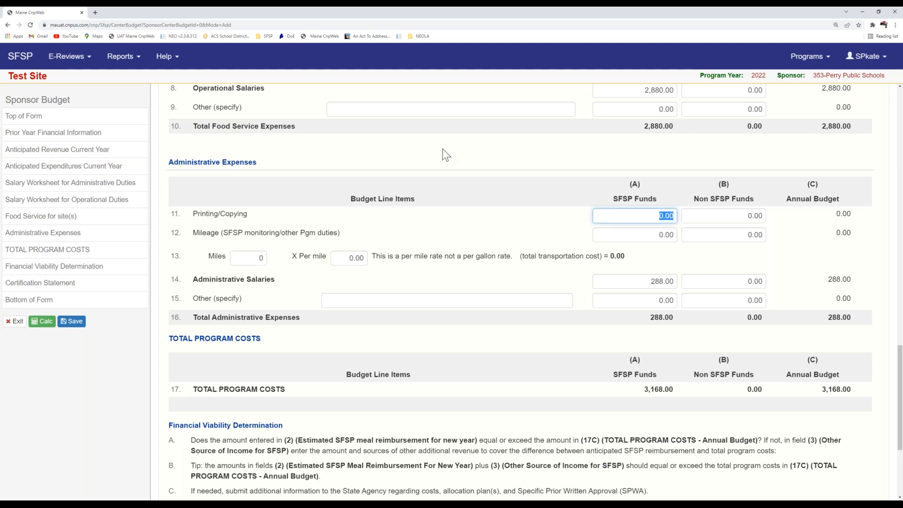
pyautogui.write('500')
pyautogui.click(527, 206)
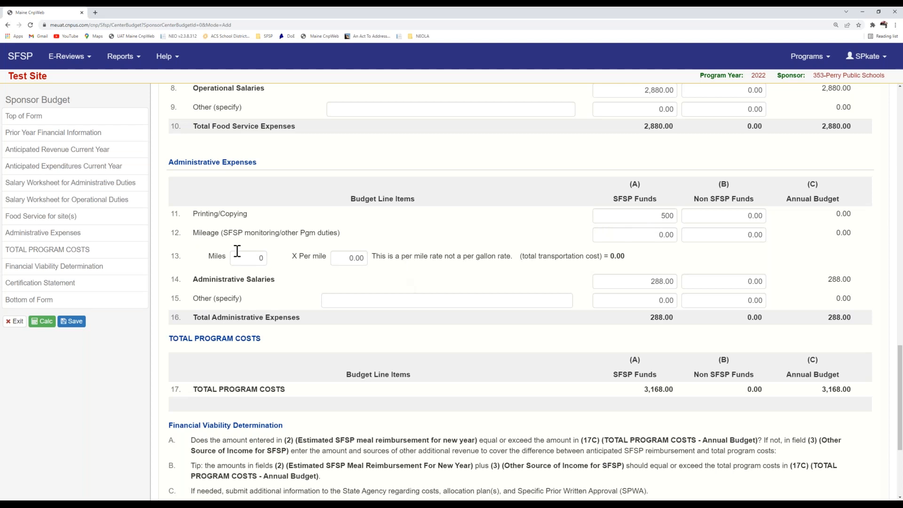
# Fill in the transportation cost on line 13 with 160 miles at a rate of .56 per mile.
pyautogui.scroll(-1, 262, 256)
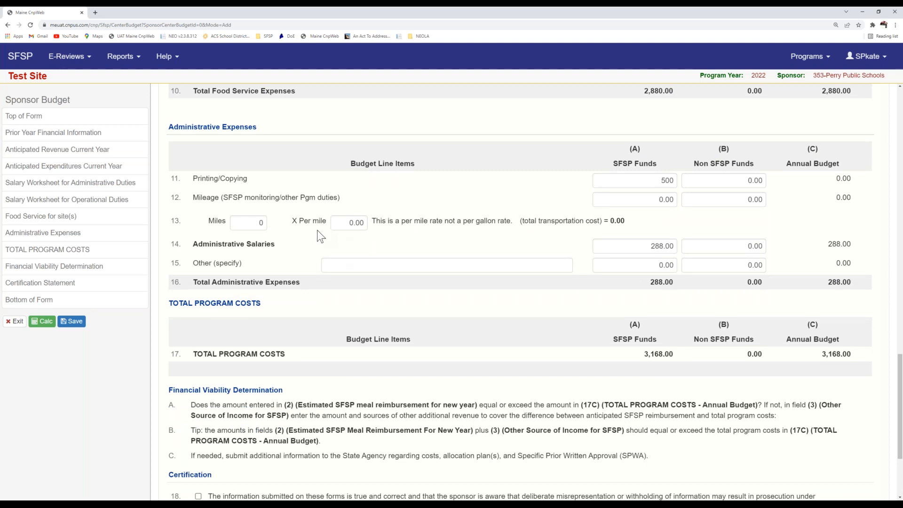
pyautogui.moveTo(641, 220); pyautogui.dragTo(517, 216)
pyautogui.click(498, 190)
pyautogui.click(248, 222)
pyautogui.write('160')
pyautogui.press('Tab')
pyautogui.press('BackSpace')
pyautogui.write('.56')
# Recalculate the budget and check the total transportation cost on line 13.
pyautogui.click(37, 324)
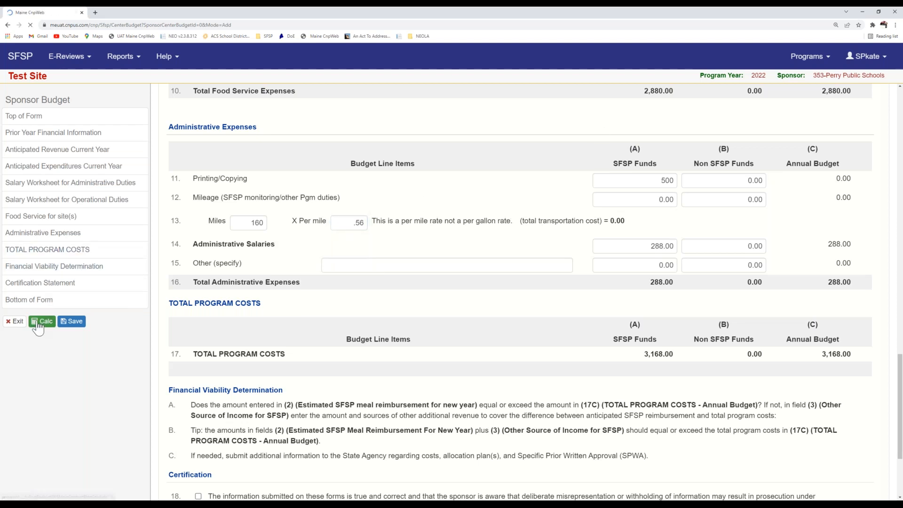
pyautogui.scroll(-8, 532, 318)
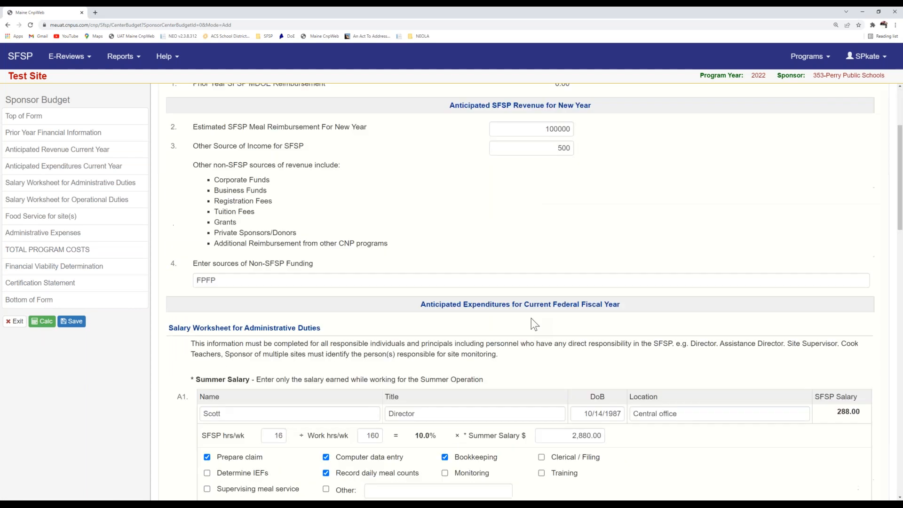
pyautogui.scroll(-4, 533, 324)
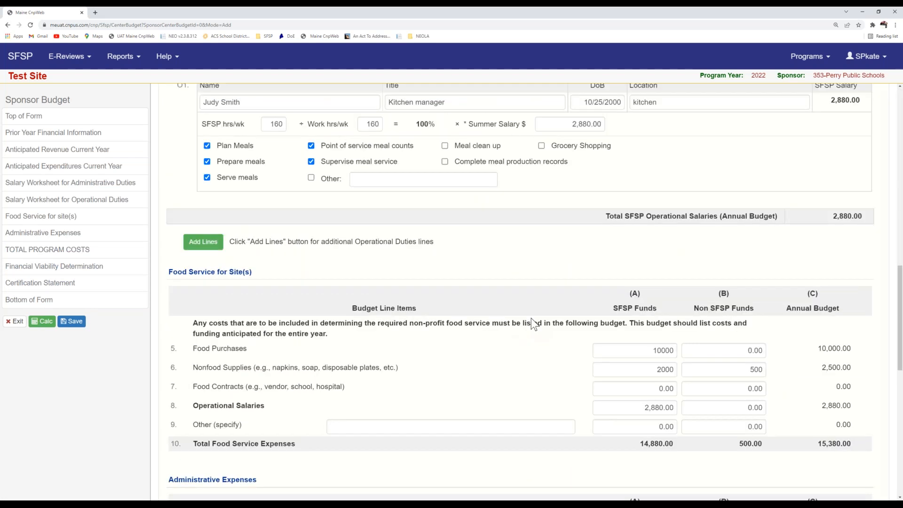
pyautogui.scroll(-7, 533, 324)
pyautogui.doubleClick(618, 221)
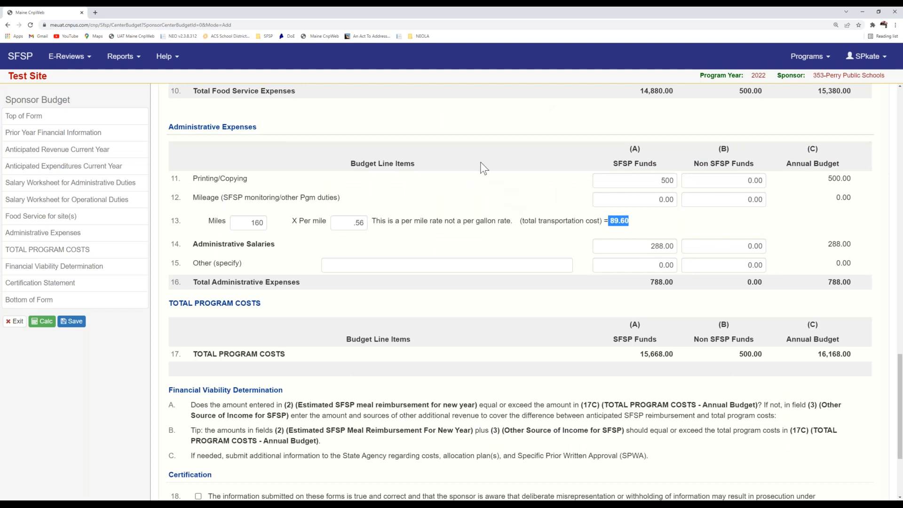
# Set the SFSP Funds for Mileage on line 12 to 89.6, matching the total transportation cost on line 13.
pyautogui.click(655, 199)
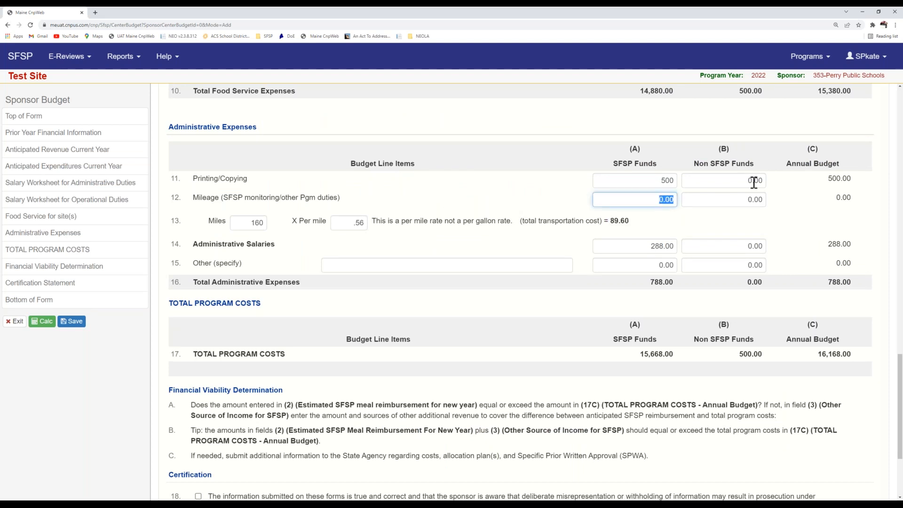
pyautogui.write('89.6')
pyautogui.doubleClick(173, 222)
pyautogui.click(630, 224)
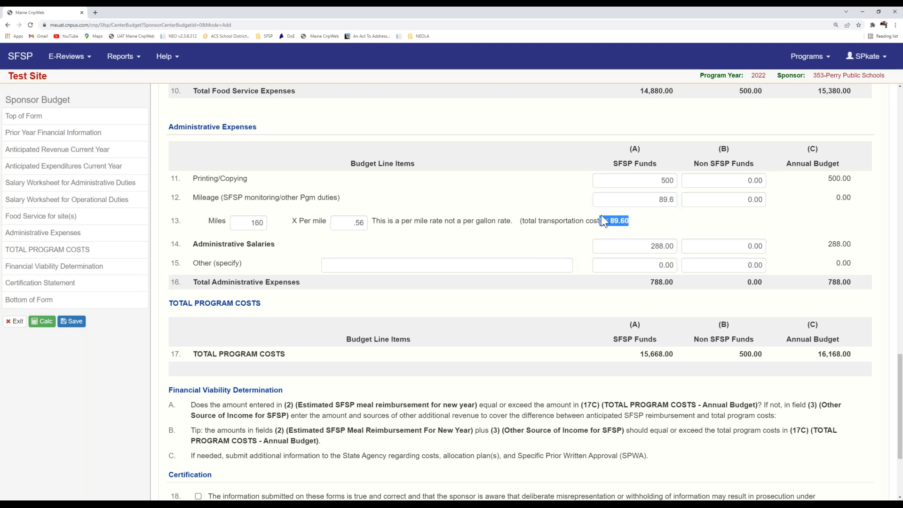
pyautogui.click(666, 200)
pyautogui.click(650, 220)
pyautogui.moveTo(636, 223); pyautogui.dragTo(614, 222)
pyautogui.moveTo(675, 200); pyautogui.dragTo(660, 200)
pyautogui.click(510, 207)
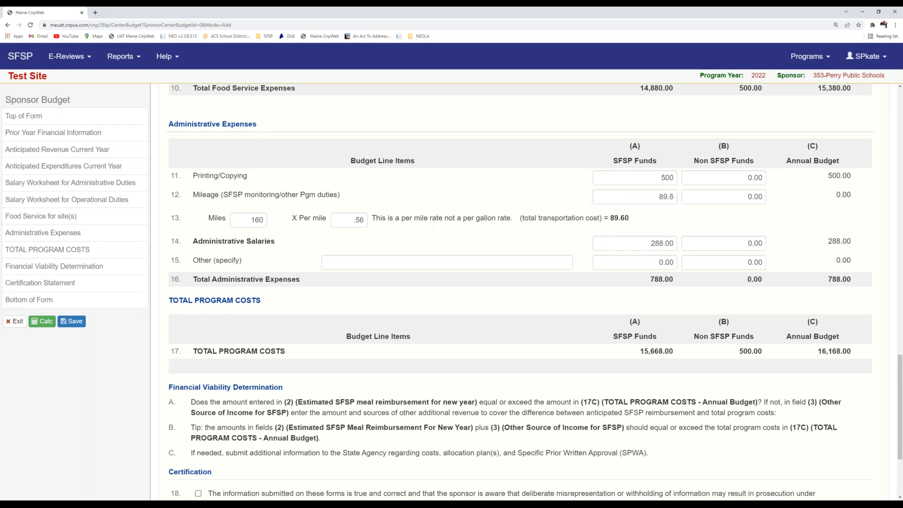
# Review the Administrative Salaries line and the rest of the administrative expenses down to the certification section.
pyautogui.scroll(-1, 376, 218)
pyautogui.moveTo(193, 209); pyautogui.dragTo(297, 221)
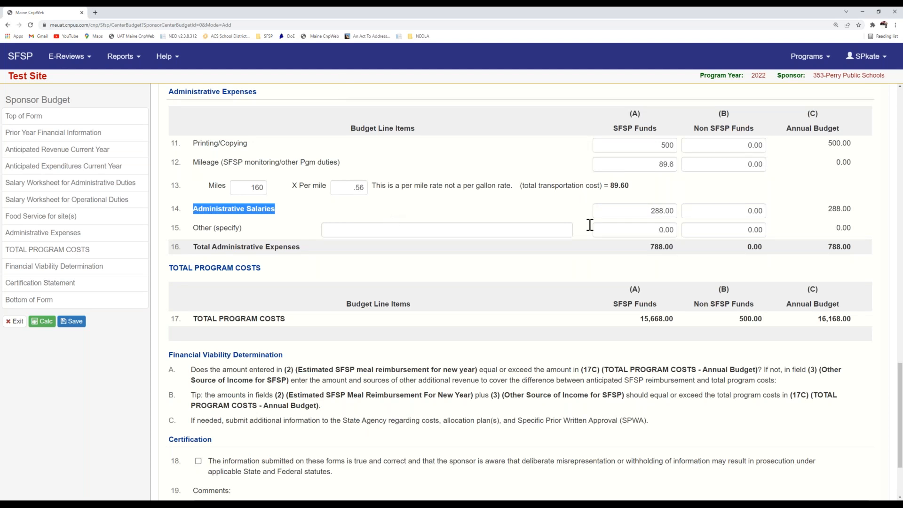
pyautogui.scroll(-1, 655, 230)
pyautogui.scroll(-1, 655, 230)
pyautogui.click(481, 176)
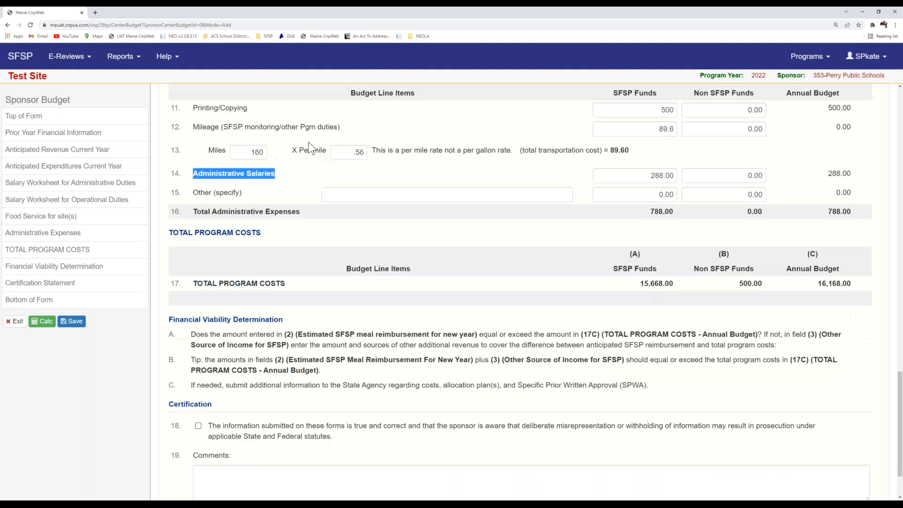
pyautogui.scroll(-1, 236, 211)
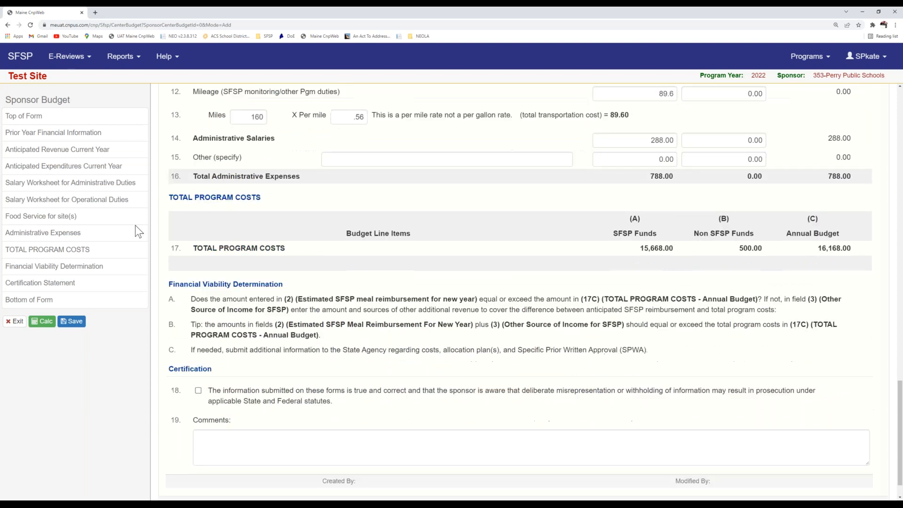
# Recalculate the budget and check the SFSP, Non SFSP and Annual Budget amounts of the Total Program Costs on line 17.
pyautogui.click(42, 322)
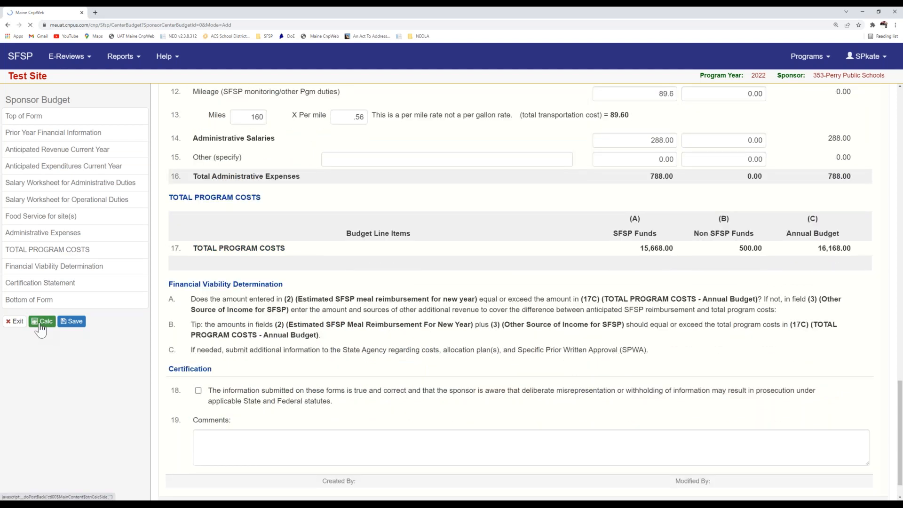
pyautogui.scroll(-5, 366, 329)
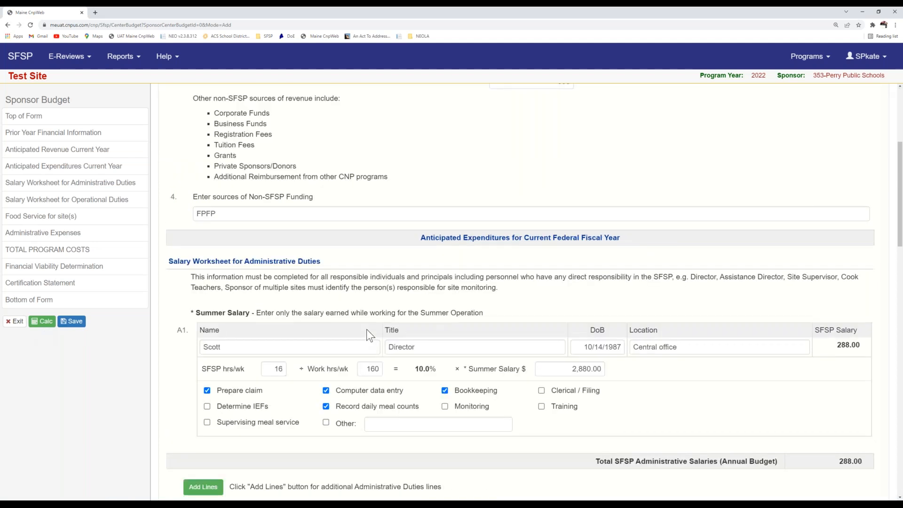
pyautogui.scroll(-8, 366, 329)
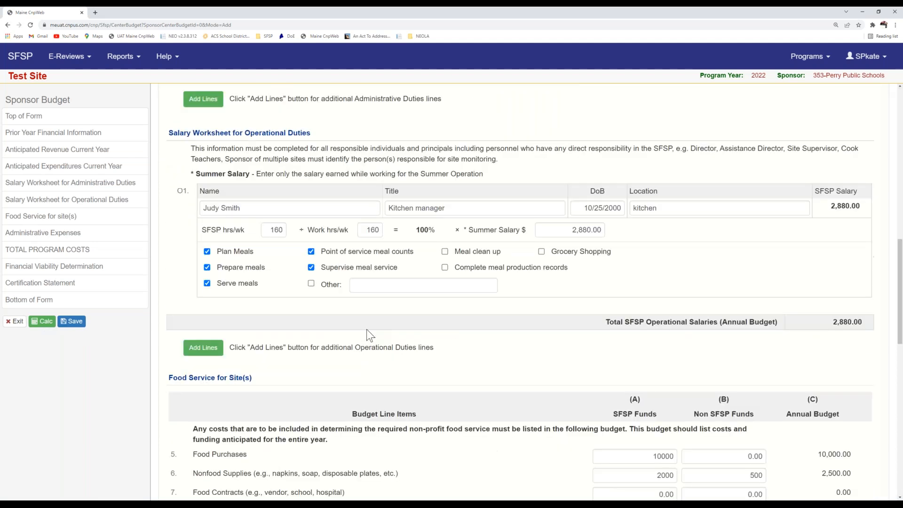
pyautogui.scroll(-12, 366, 329)
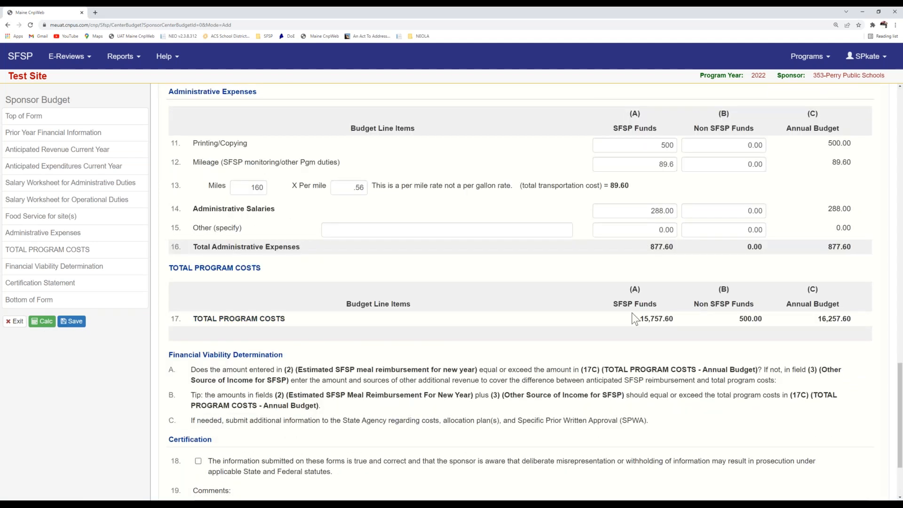
pyautogui.scroll(-1, 638, 222)
pyautogui.moveTo(636, 283); pyautogui.dragTo(831, 285)
pyautogui.click(856, 283)
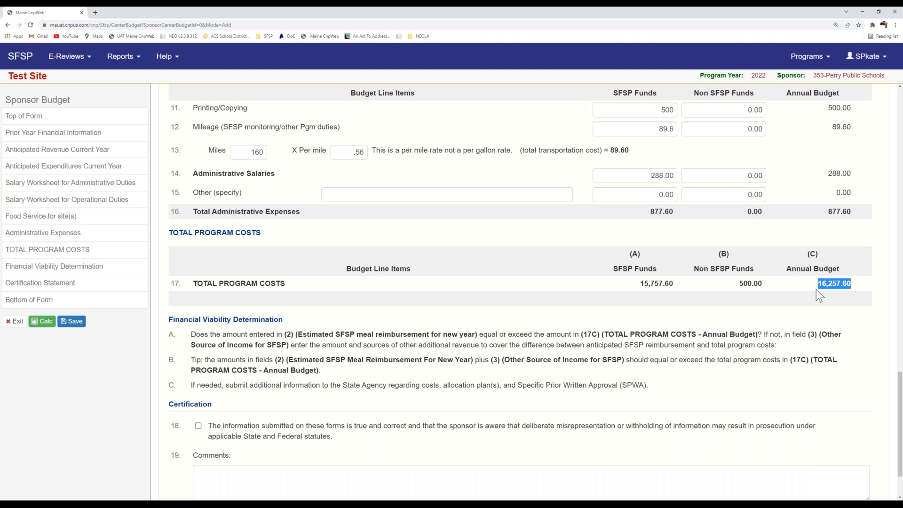
pyautogui.doubleClick(758, 283)
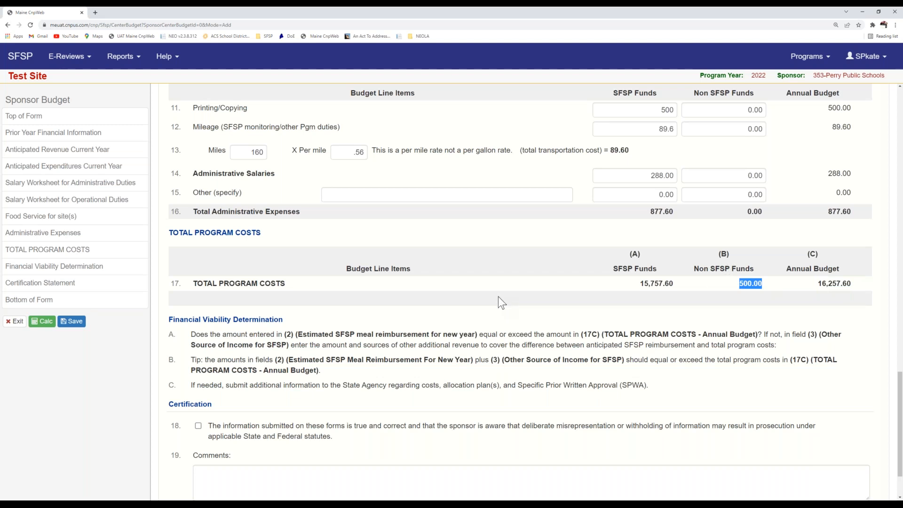
# Accept the certification statement on line 18, save the sponsor budget and exit the form.
pyautogui.scroll(-2, 499, 298)
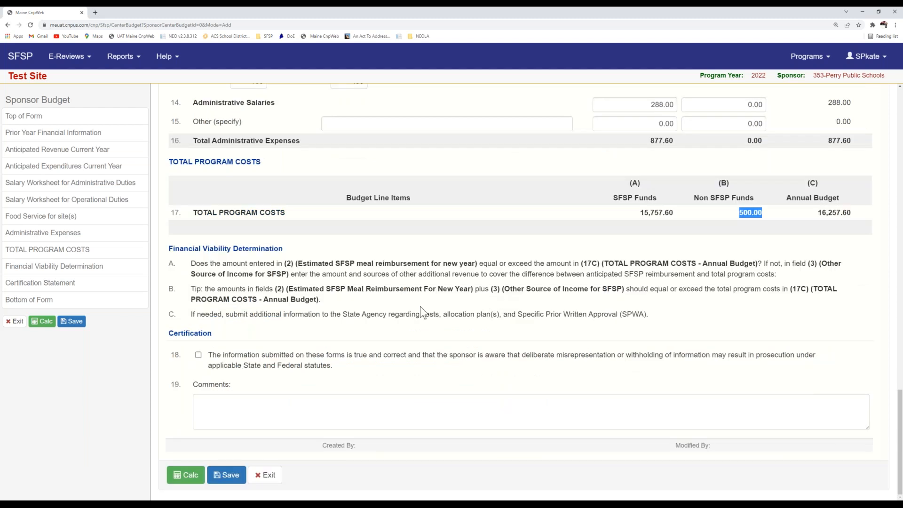
pyautogui.click(257, 354)
pyautogui.click(198, 355)
pyautogui.click(231, 476)
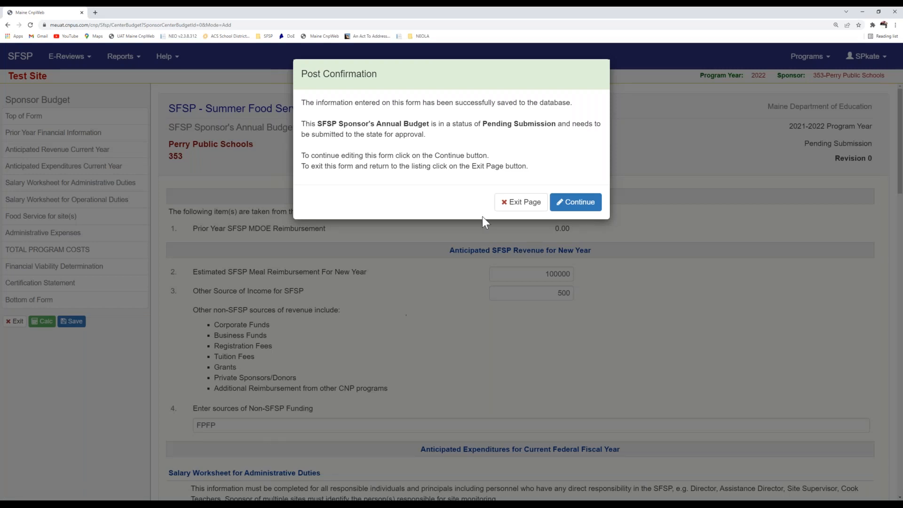
pyautogui.click(512, 206)
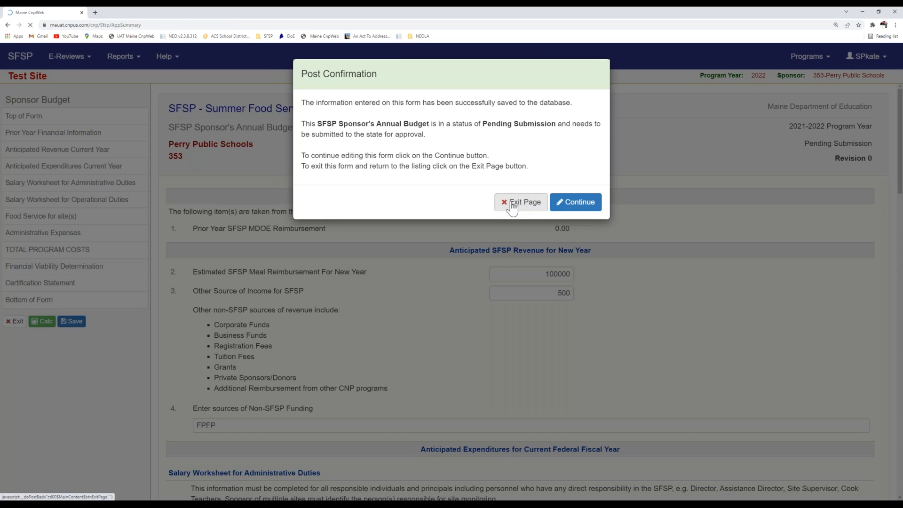